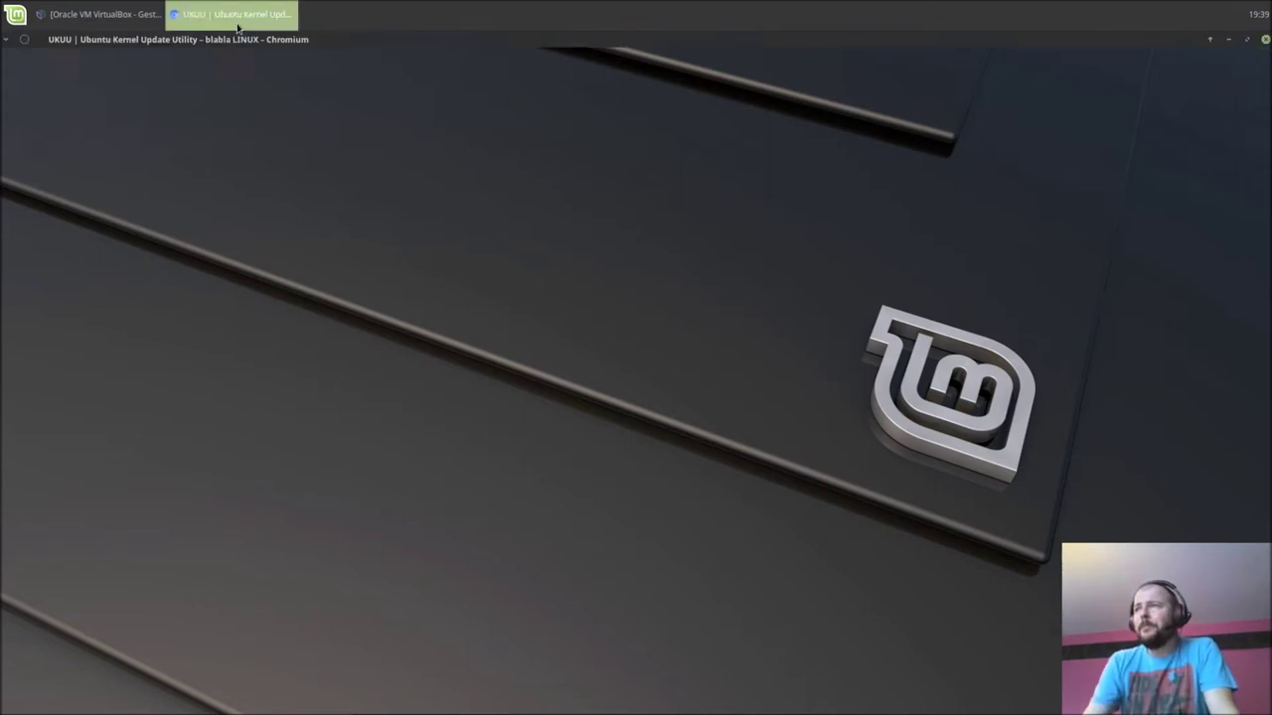
Examine the UKUU article in Chromium, reading its features and the installation instructions for Ubuntu-based distributions.
{"action": "left_click", "coordinate": [237, 15]}
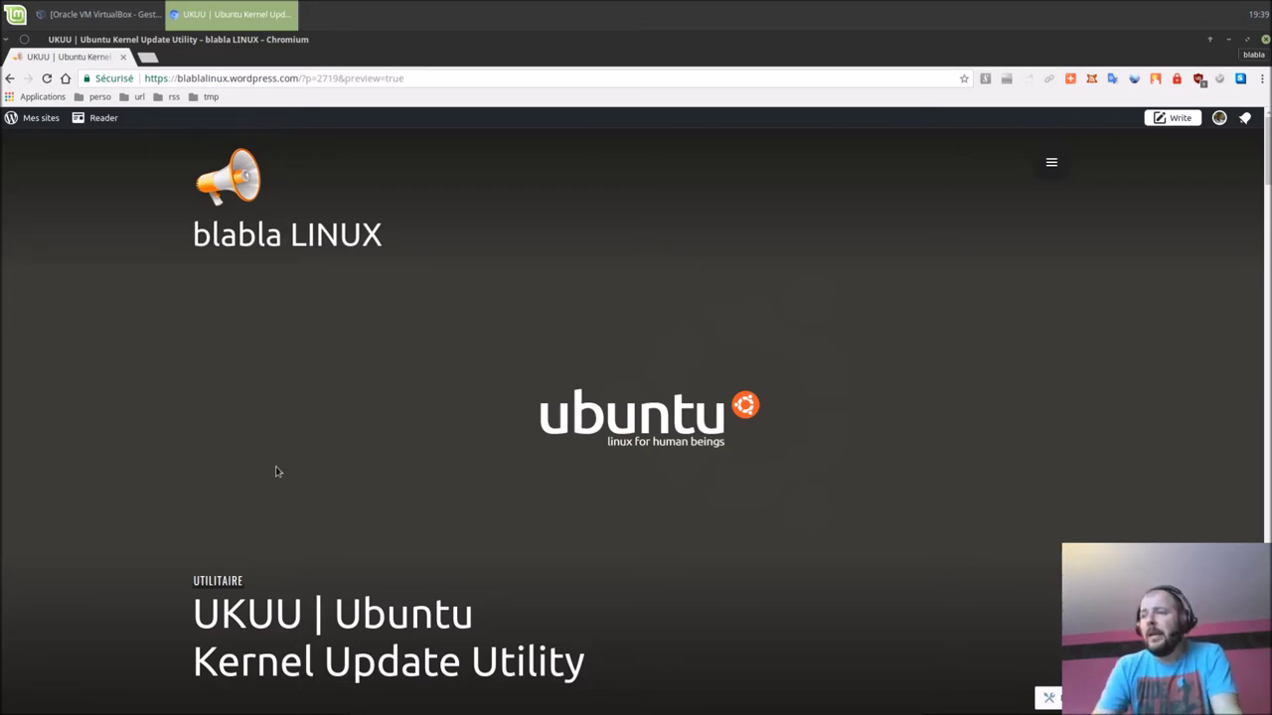
{"action": "scroll", "coordinate": [278, 471], "scroll_direction": "down", "scroll_amount": 4}
{"action": "scroll", "coordinate": [148, 511], "scroll_direction": "down", "scroll_amount": 5}
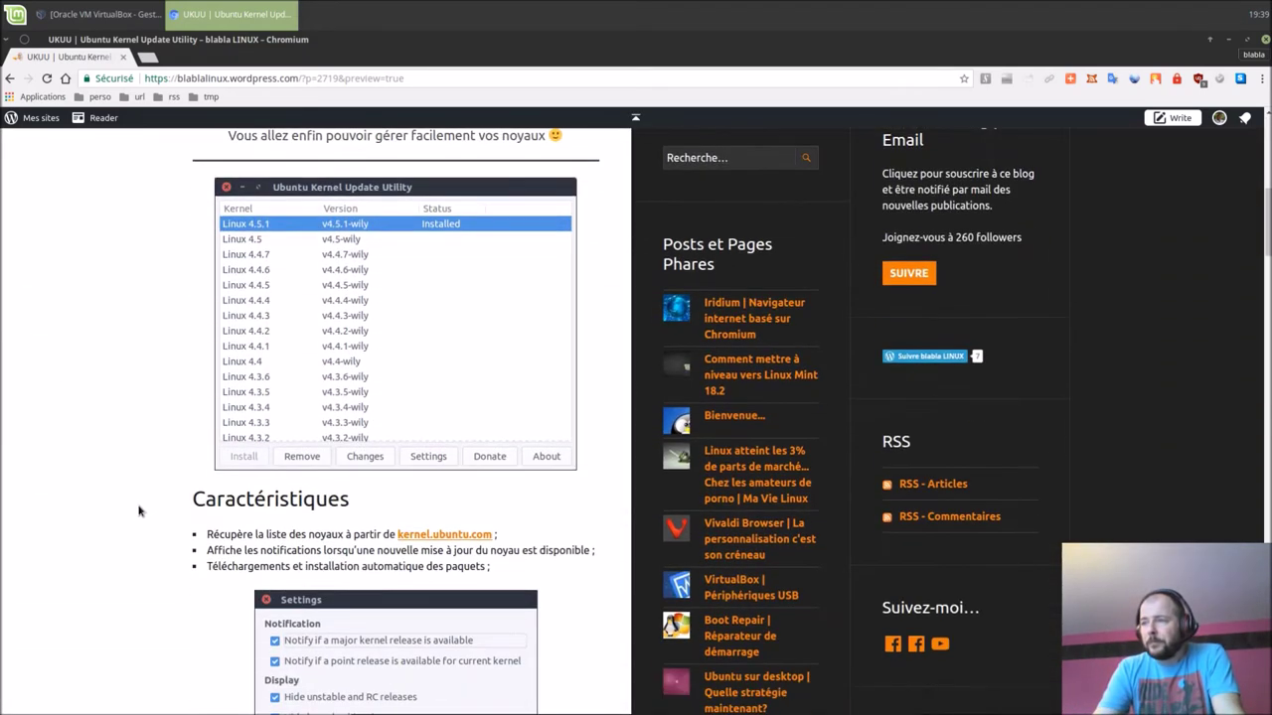
{"action": "scroll", "coordinate": [137, 512], "scroll_direction": "down", "scroll_amount": 4}
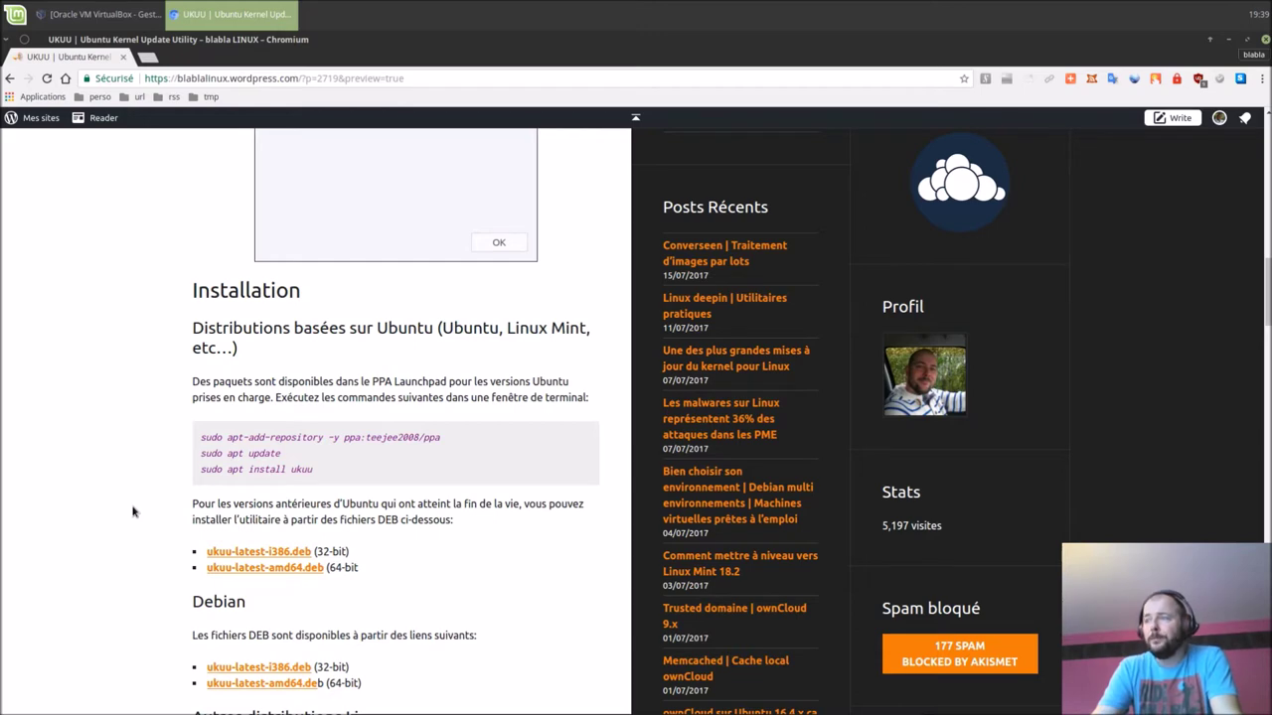
{"action": "scroll", "coordinate": [132, 512], "scroll_direction": "down", "scroll_amount": 1}
{"action": "scroll", "coordinate": [132, 511], "scroll_direction": "up", "scroll_amount": 6}
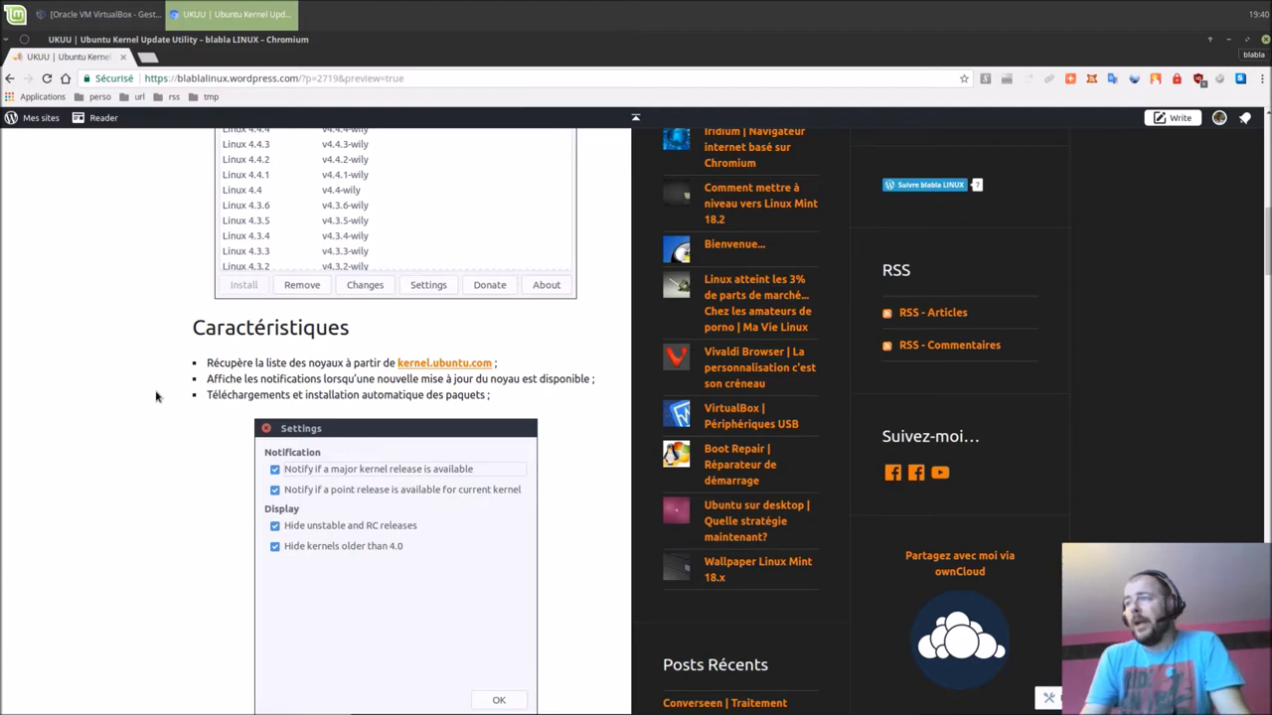
Copy the command "sudo apt-add-repository -y ppa:teejee2008/ppa" from the article's Installation section.
{"action": "scroll", "coordinate": [152, 397], "scroll_direction": "down", "scroll_amount": 4}
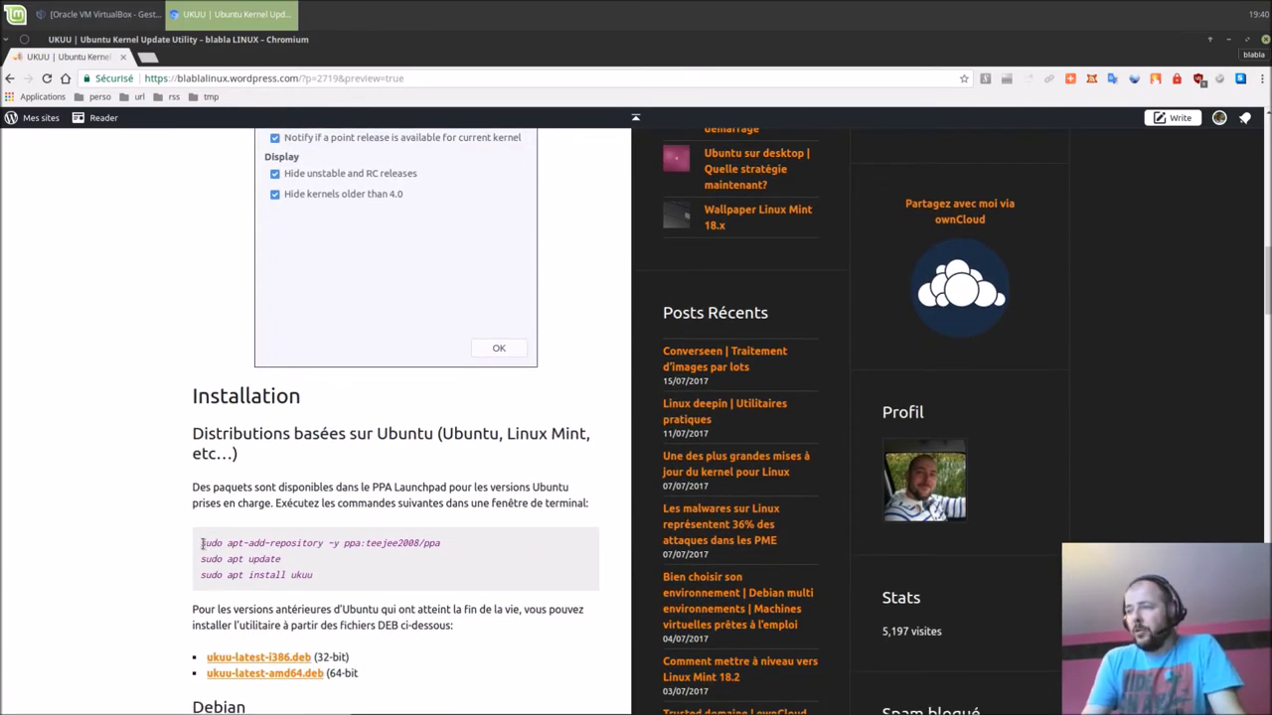
{"action": "left_click_drag", "start_coordinate": [202, 543], "coordinate": [395, 544]}
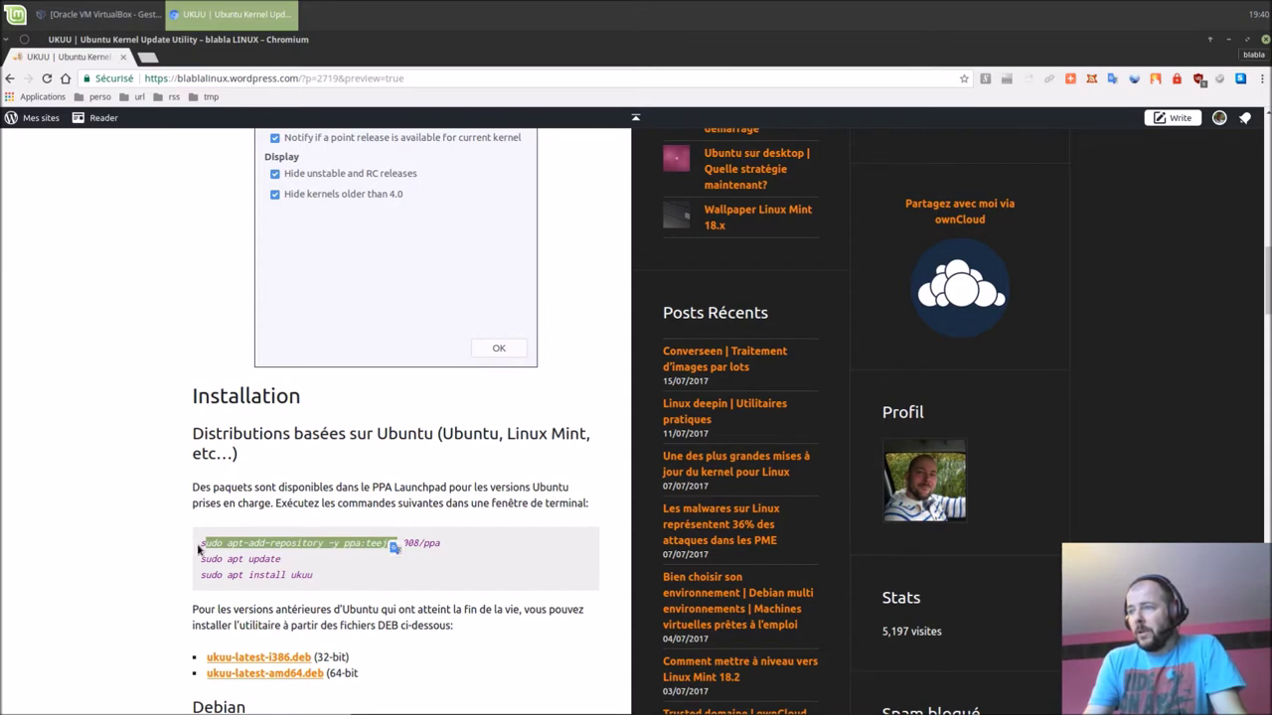
{"action": "left_click_drag", "start_coordinate": [200, 544], "coordinate": [440, 545]}
{"action": "right_click", "coordinate": [437, 543]}
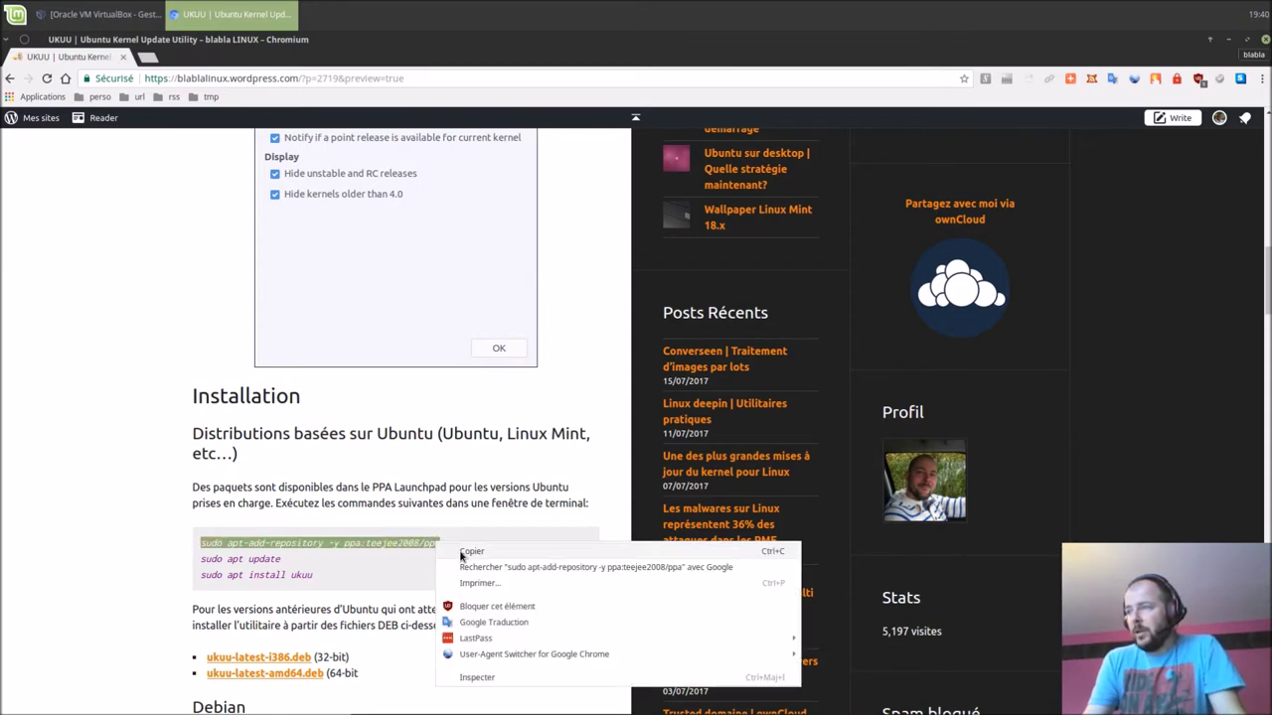
{"action": "left_click", "coordinate": [463, 552]}
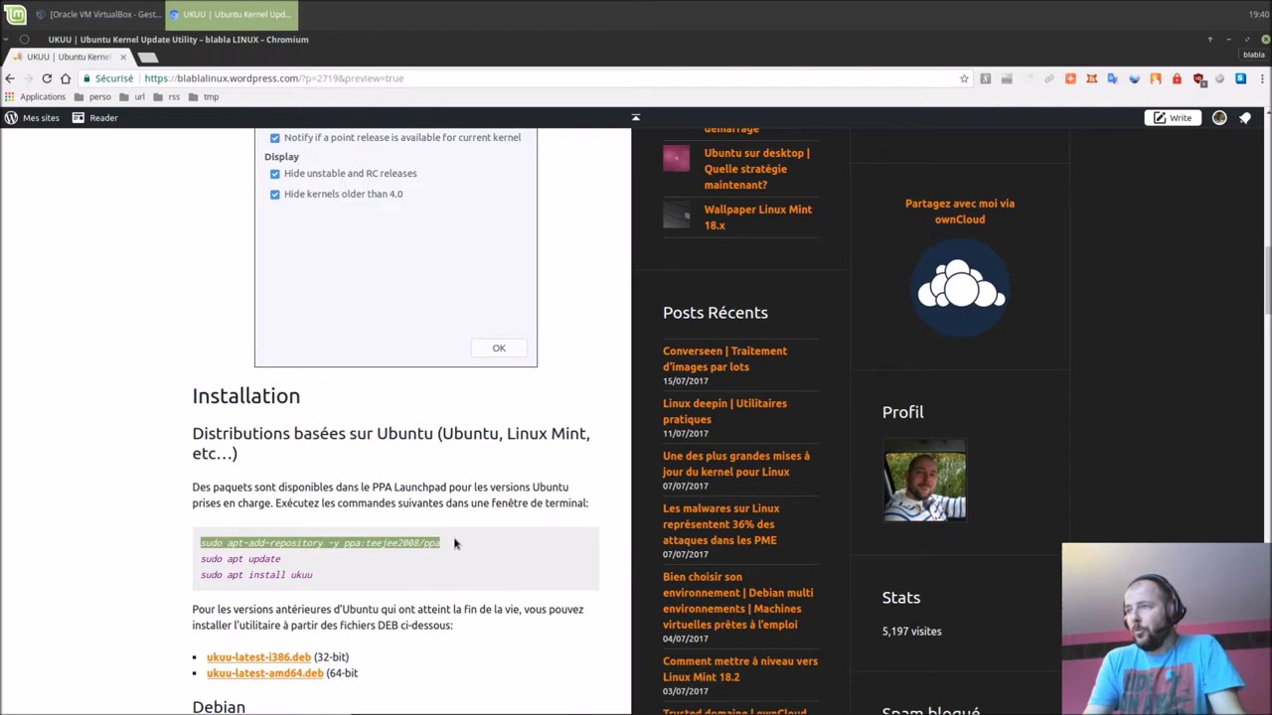
Switch to Oracle VM VirtualBox and start the linuxmint-18.2-xfce-64bit.iso virtual machine.
{"action": "left_click", "coordinate": [103, 16]}
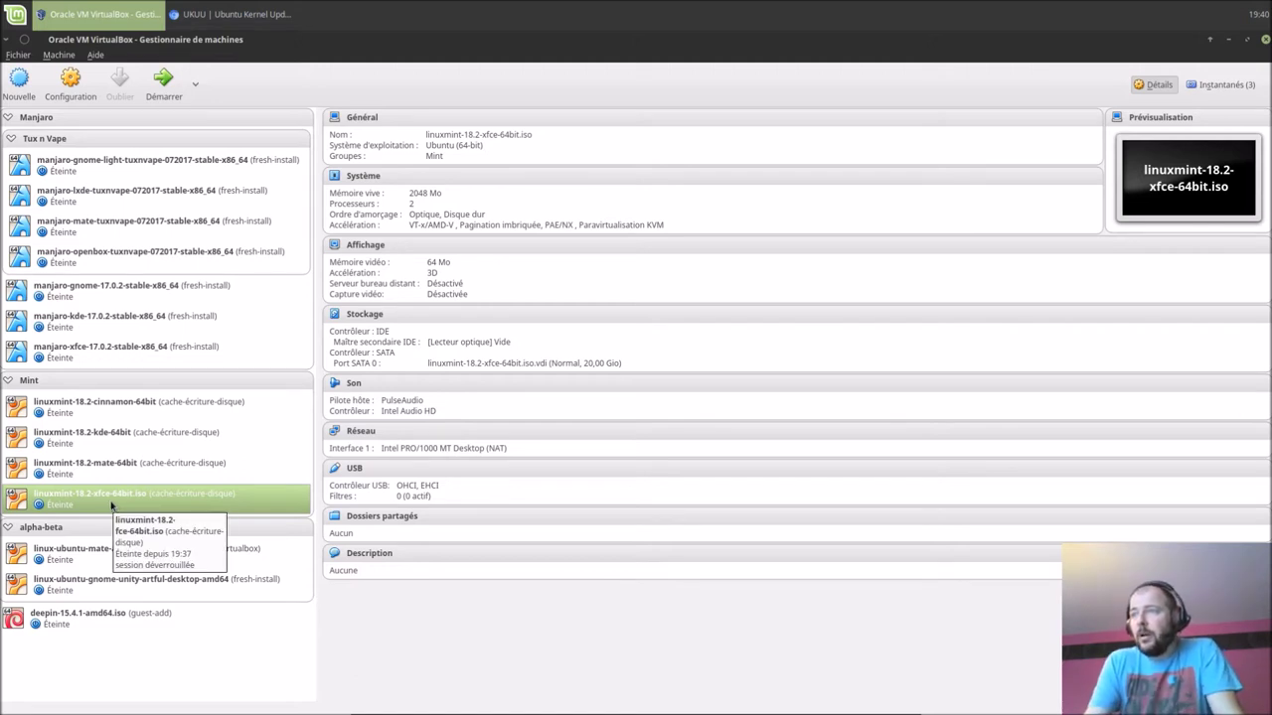
{"action": "left_click", "coordinate": [165, 86]}
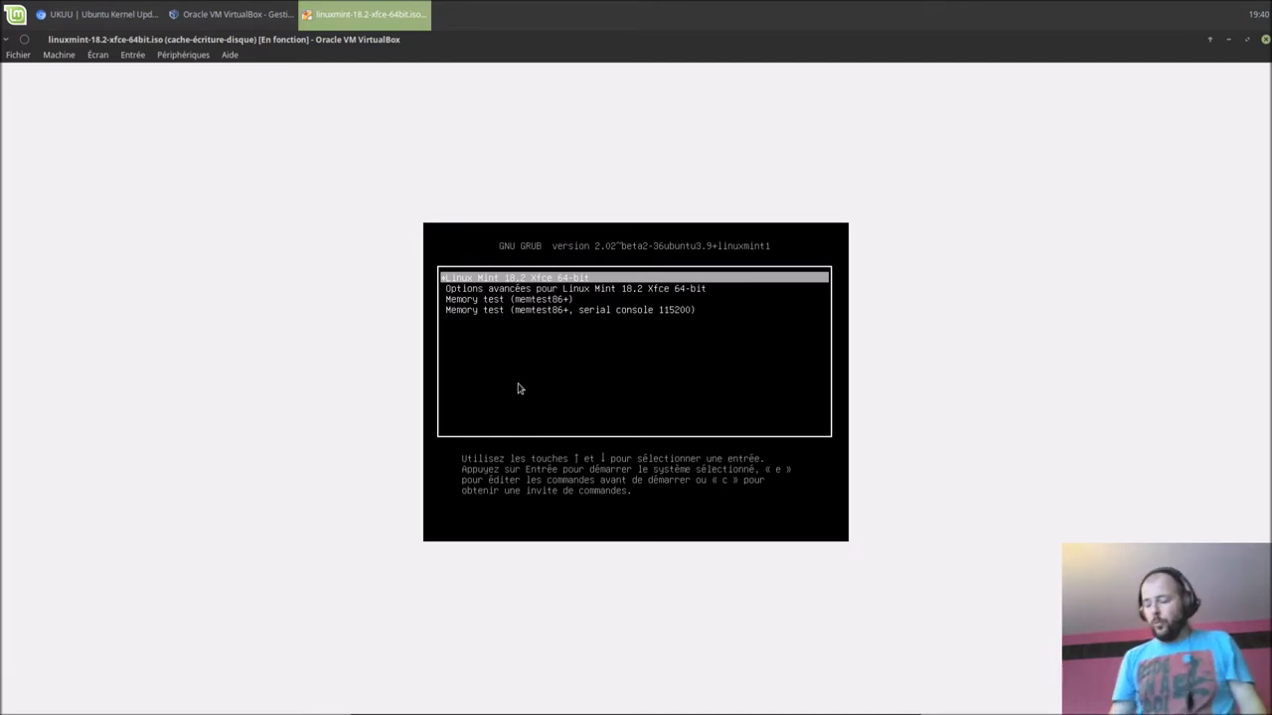
Check which kernels the advanced options for Linux Mint 18.2 Xfce 64-bit offer in GRUB, and return to the main boot list.
{"action": "key", "text": "Down"}
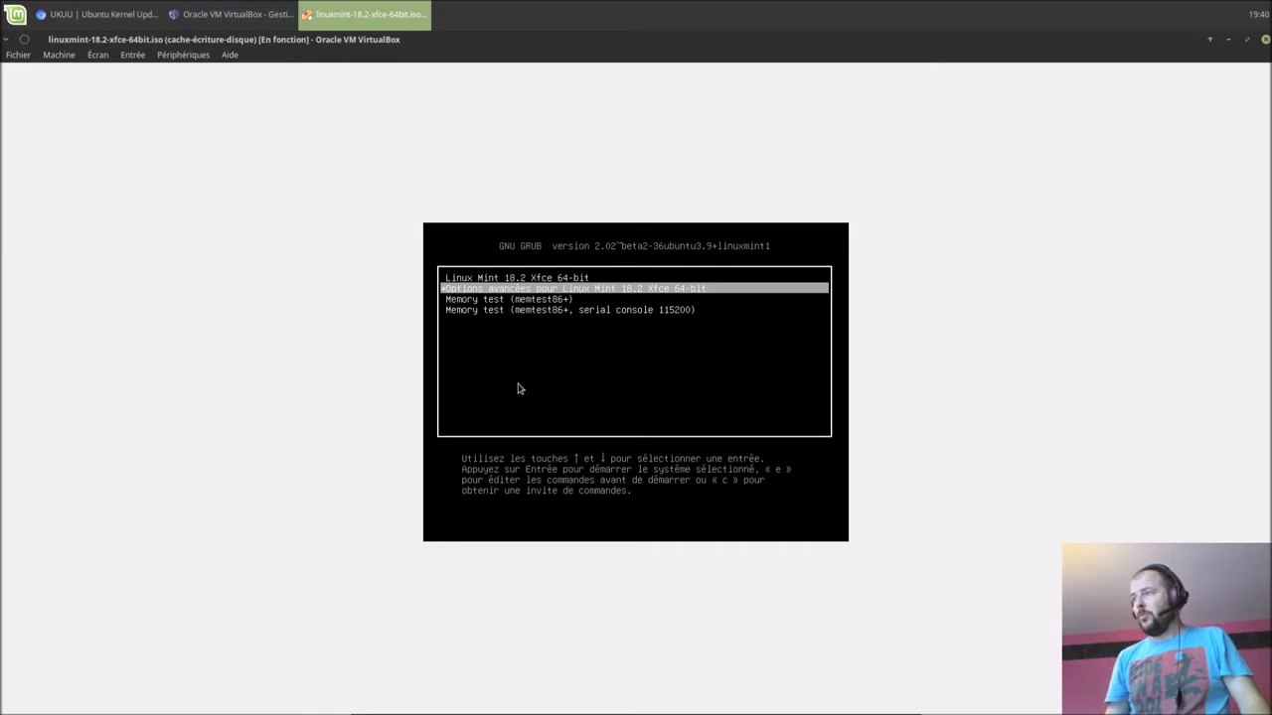
{"action": "key", "text": "Return"}
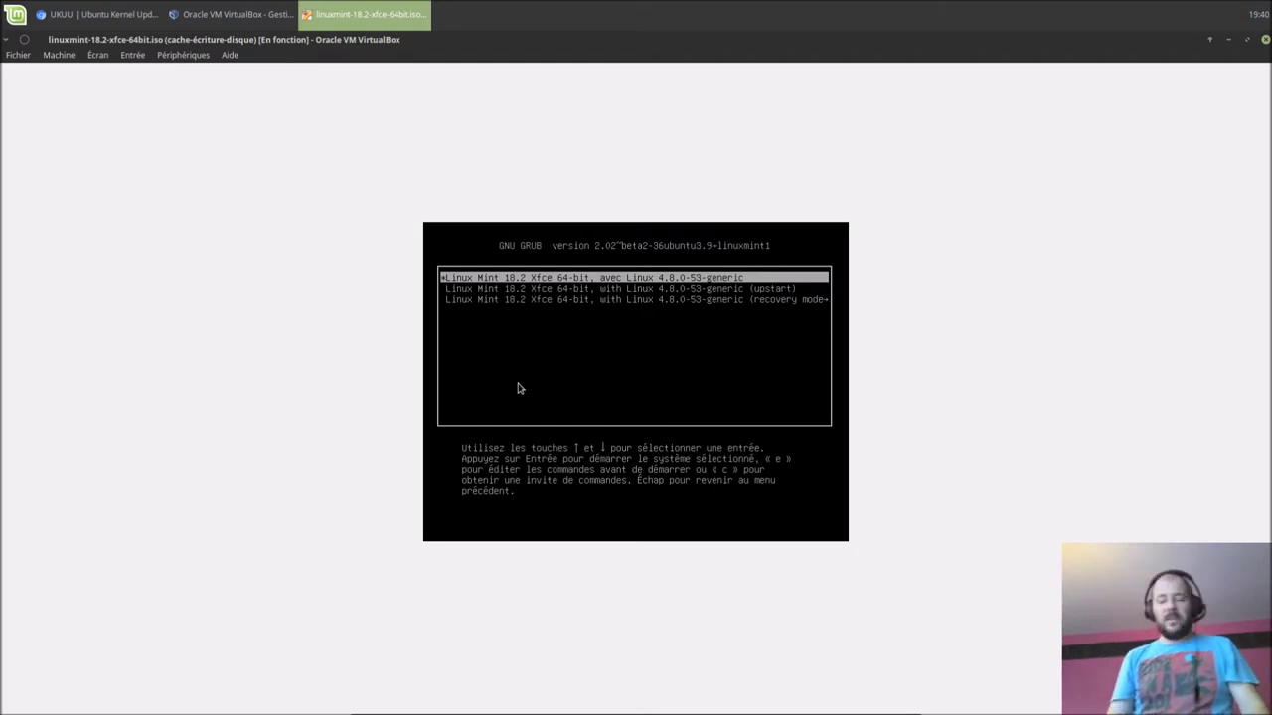
{"action": "key", "text": "Escape"}
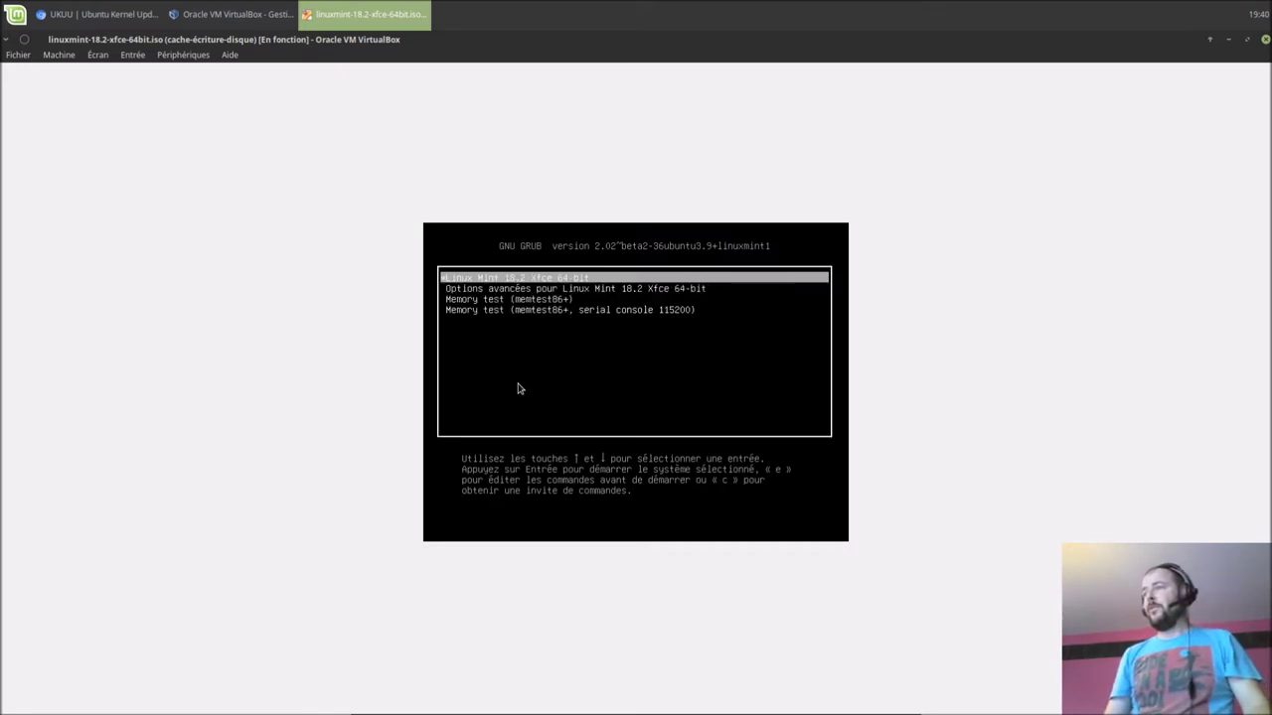
Boot the default Linux Mint 18.2 Xfce 64-bit entry and log in with the account password.
{"action": "key", "text": "Return"}
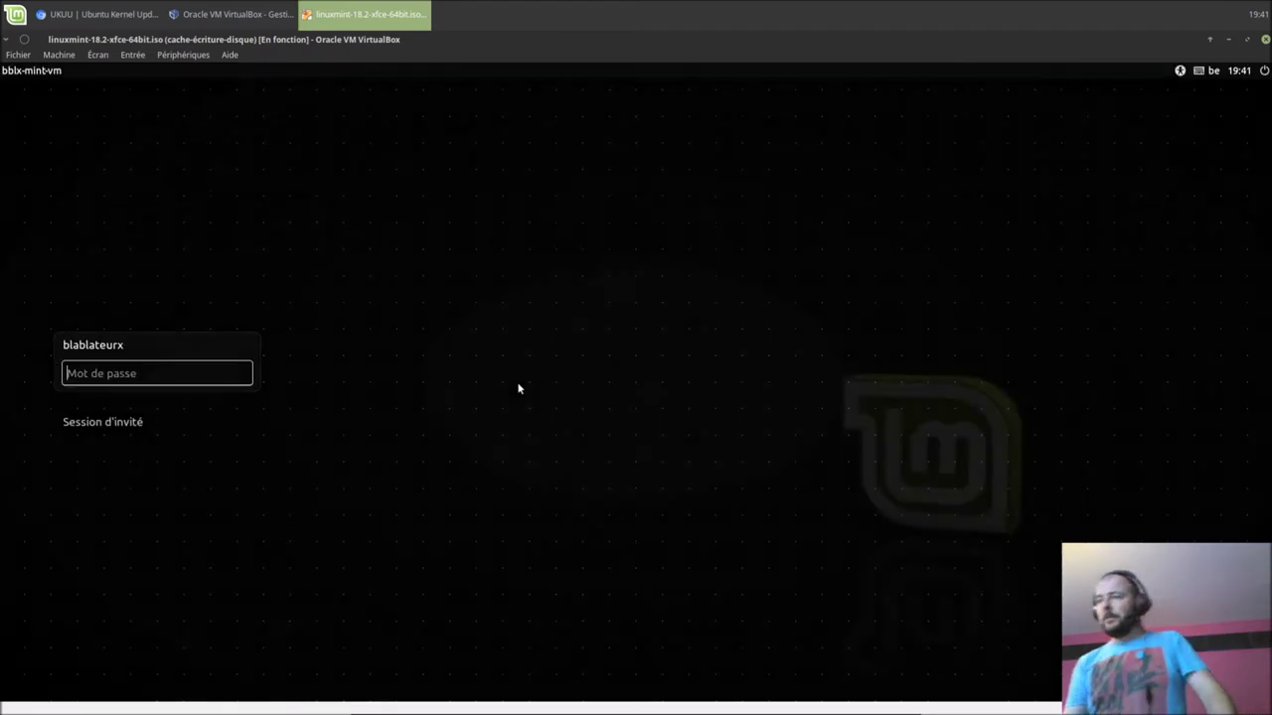
{"action": "type", "text": "•••••••"}
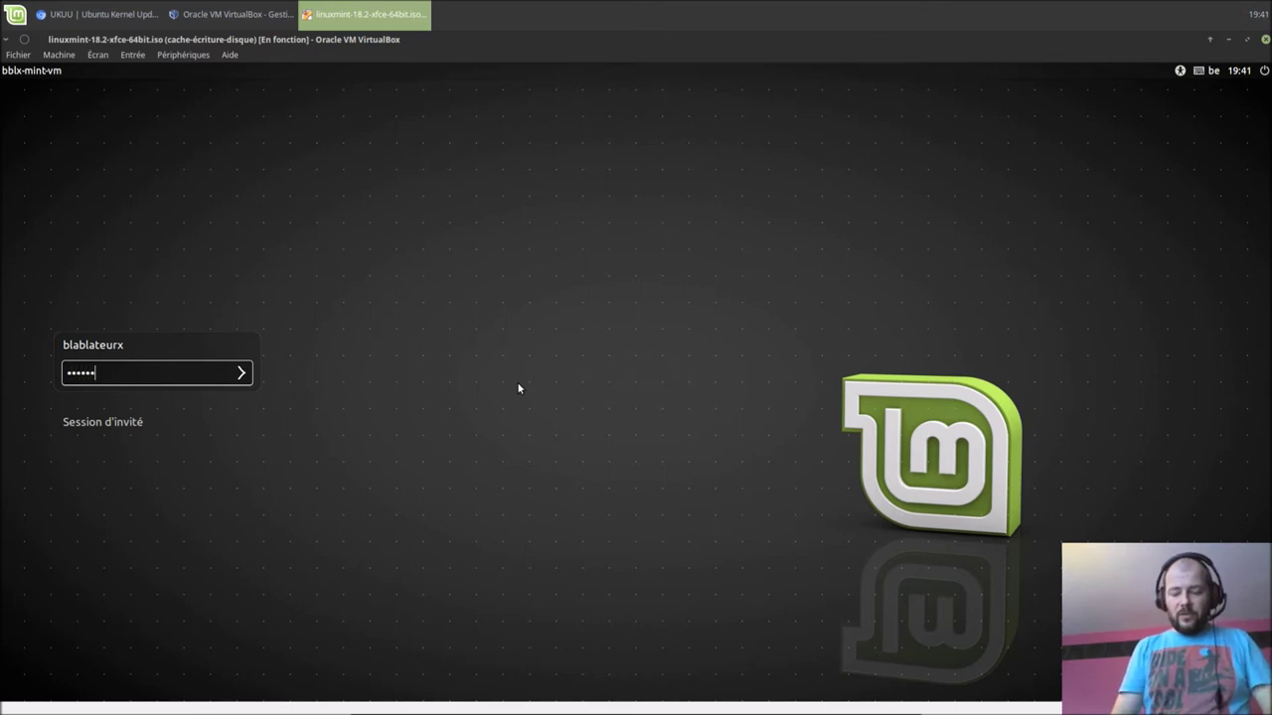
{"action": "key", "text": "Return"}
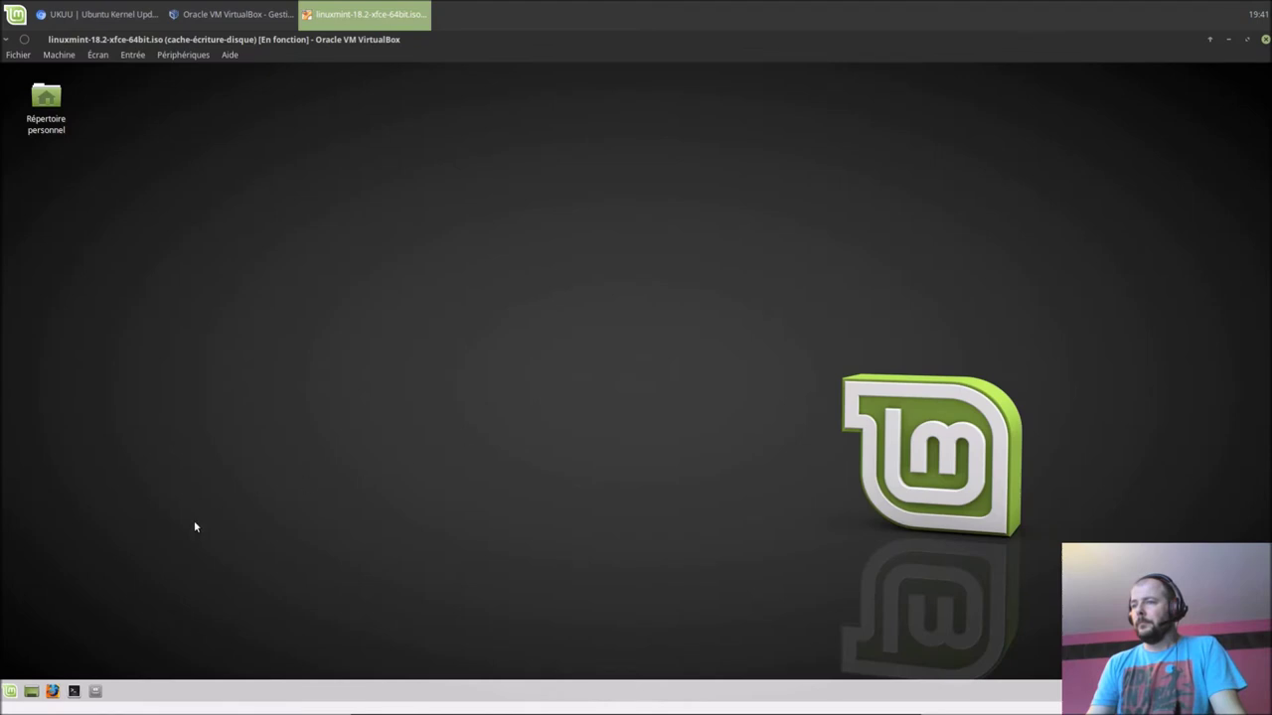
Open a terminal in the virtual machine and run "uname -a" to check the running kernel version.
{"action": "left_click", "coordinate": [74, 690]}
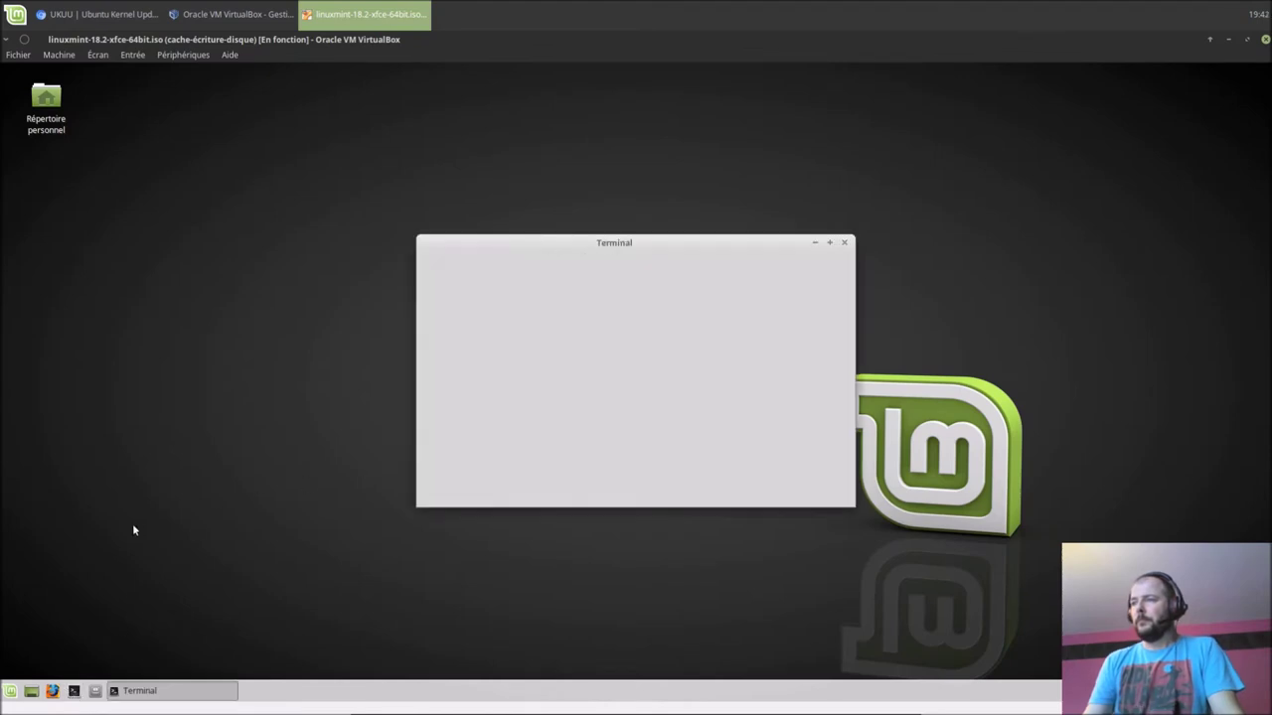
{"action": "type", "text": "uname -a"}
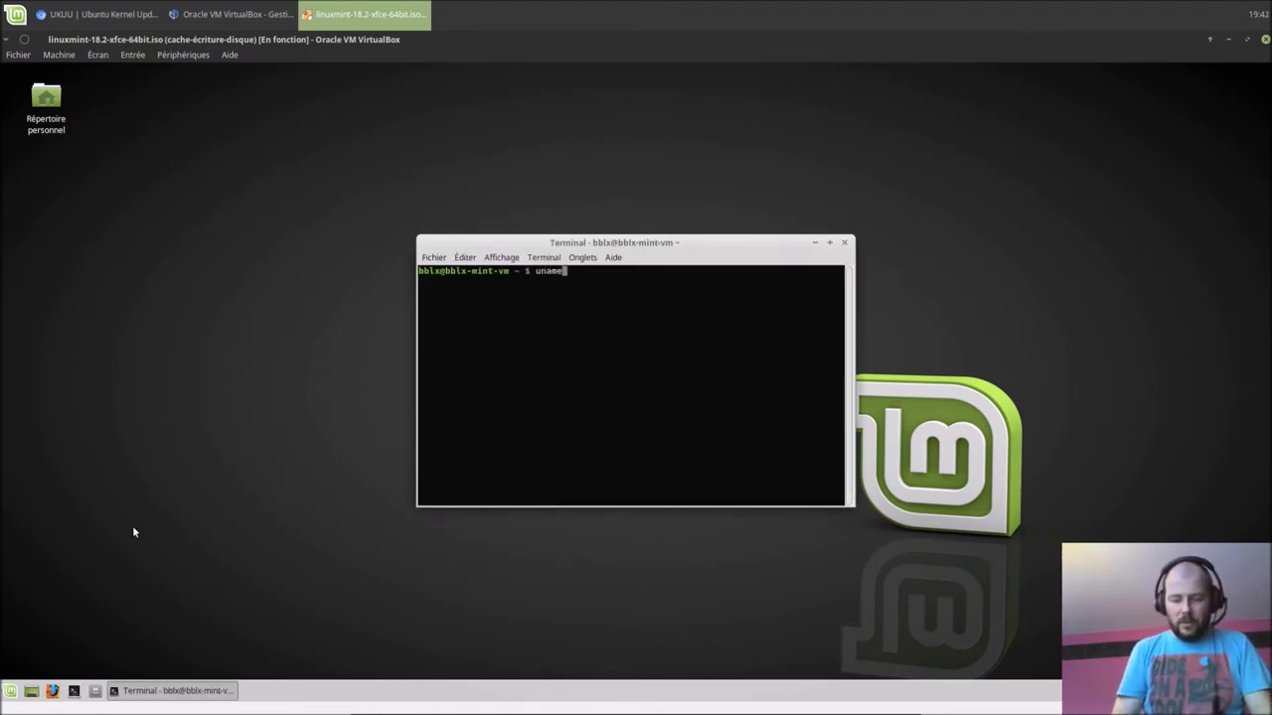
{"action": "key", "text": "Return"}
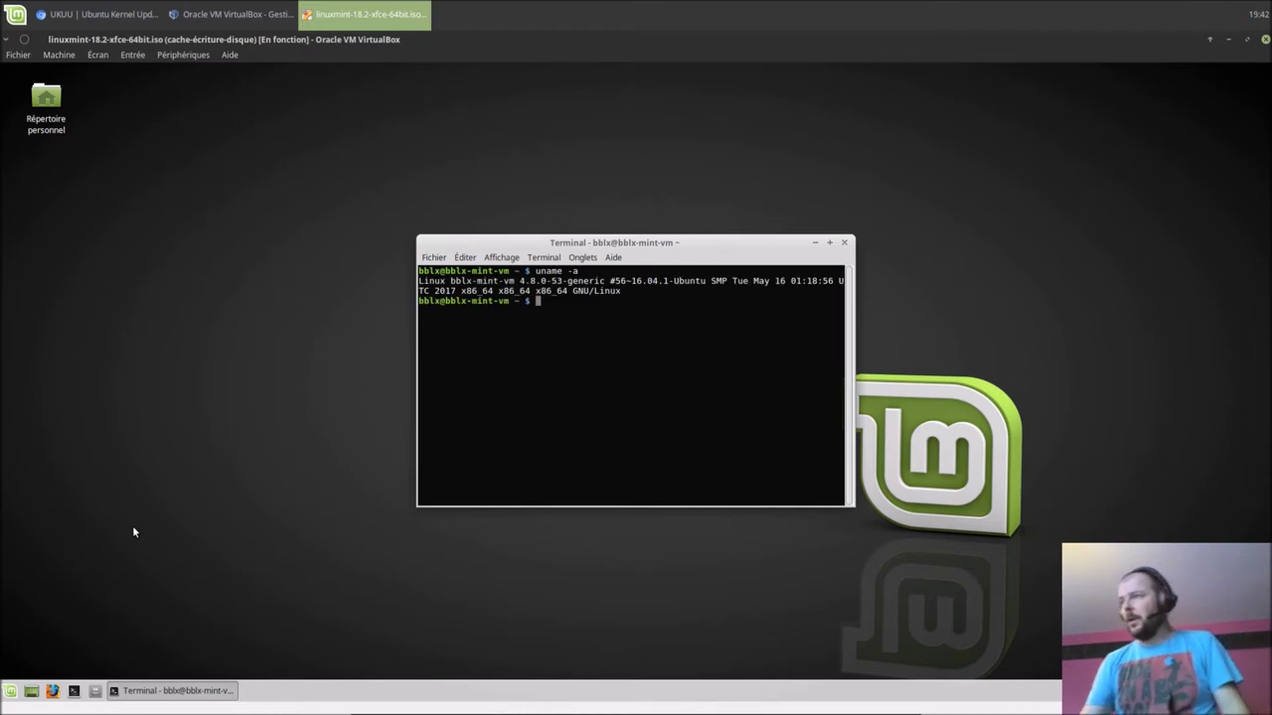
{"action": "double_click", "coordinate": [533, 281]}
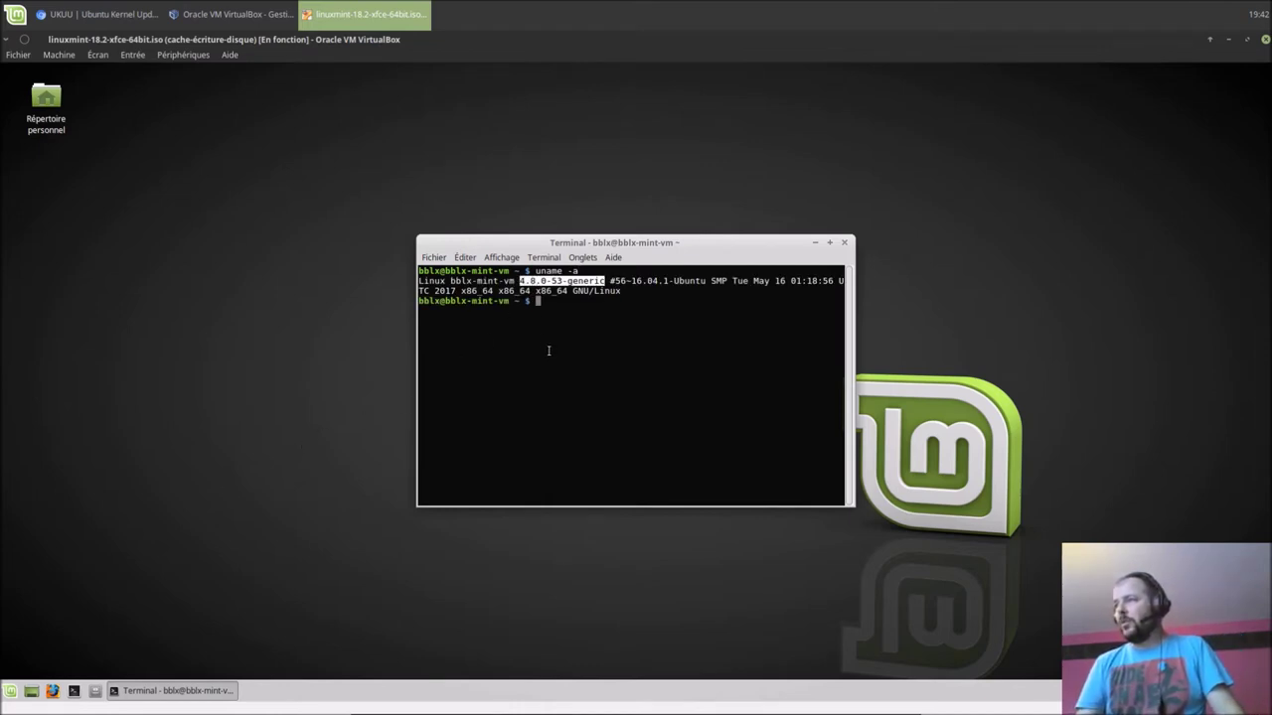
{"action": "left_click", "coordinate": [565, 318]}
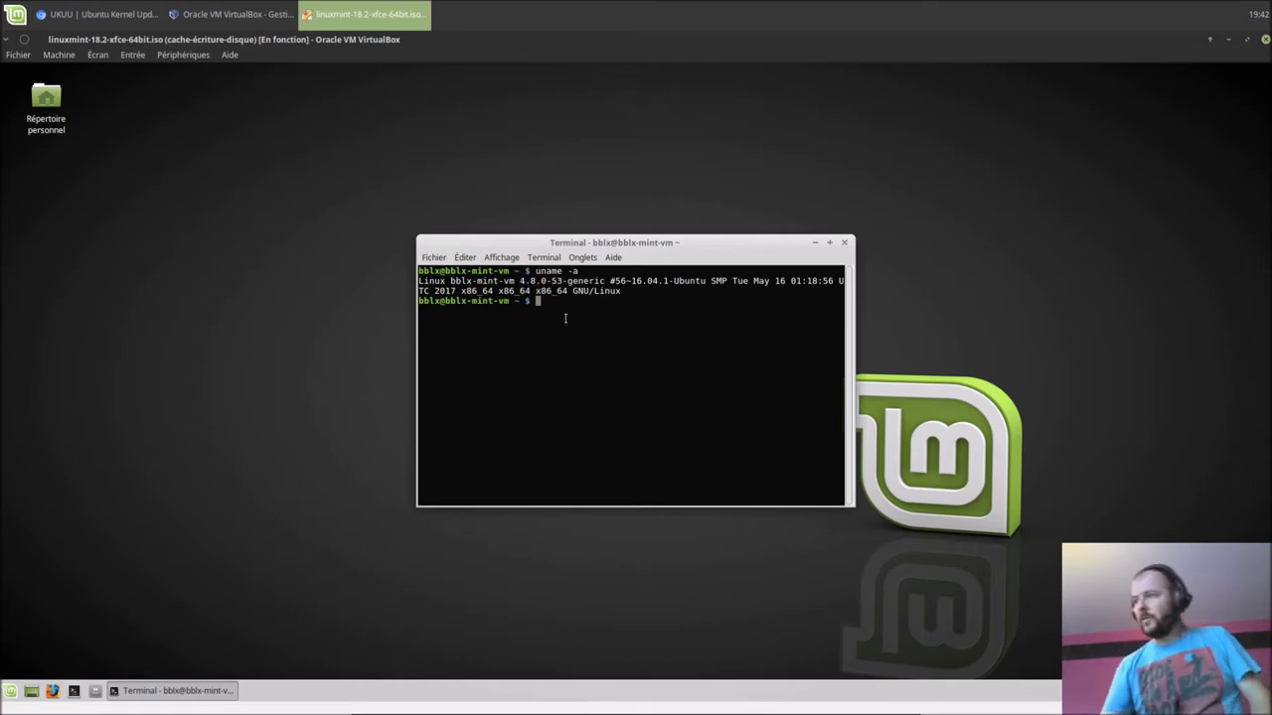
Add the UKUU repository by running the copied "sudo apt-add-repository -y ppa:teejee2008/ppa", authenticating with the sudo password.
{"action": "right_click", "coordinate": [565, 320]}
{"action": "left_click", "coordinate": [595, 376]}
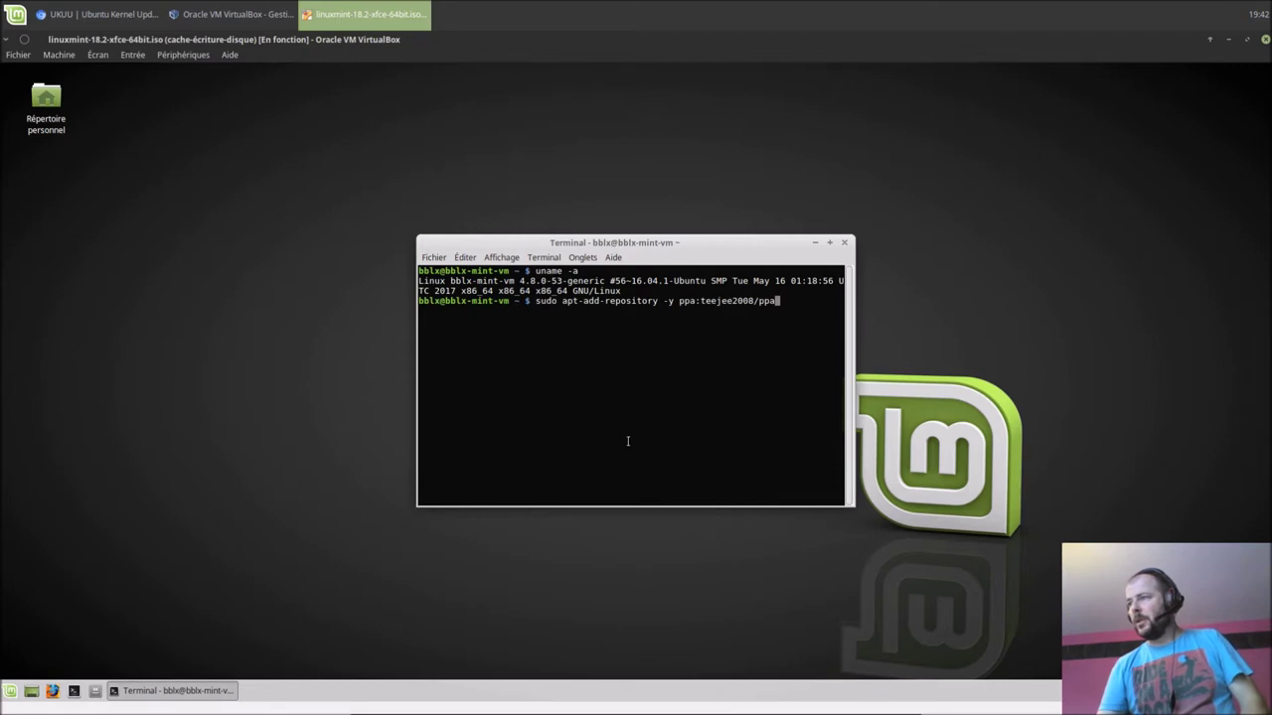
{"action": "key", "text": "Return"}
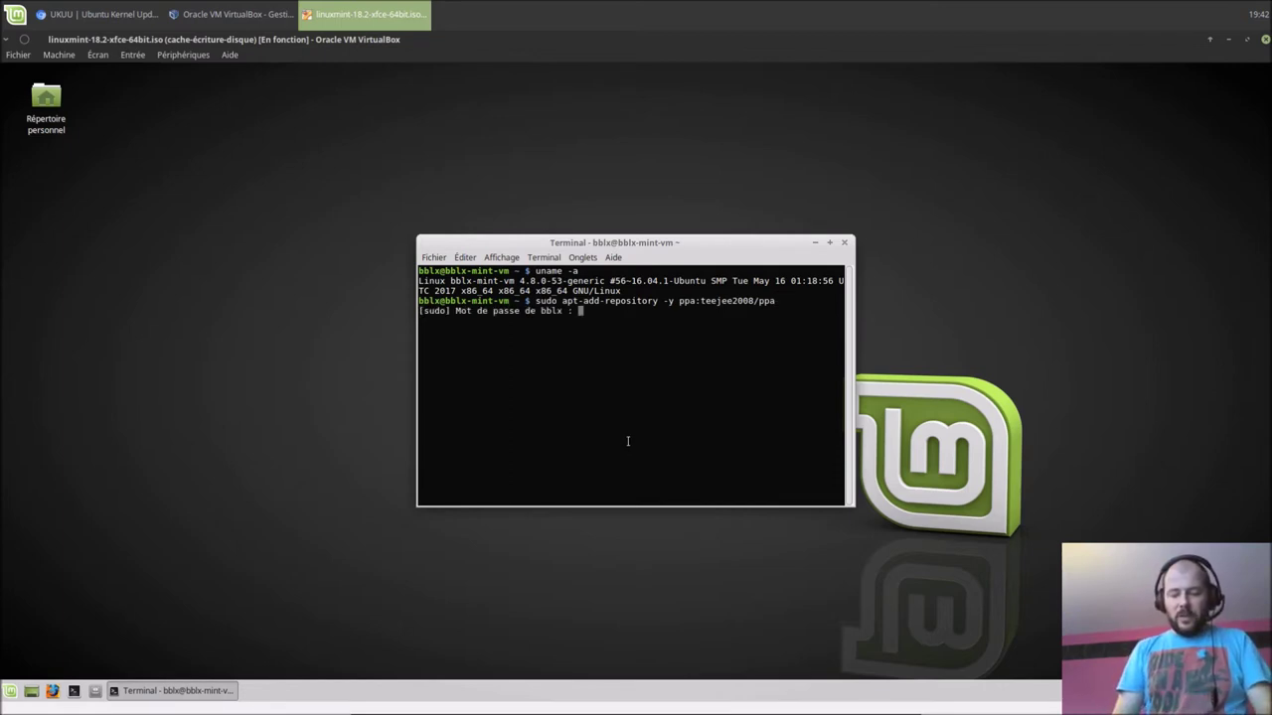
{"action": "key", "text": "Return"}
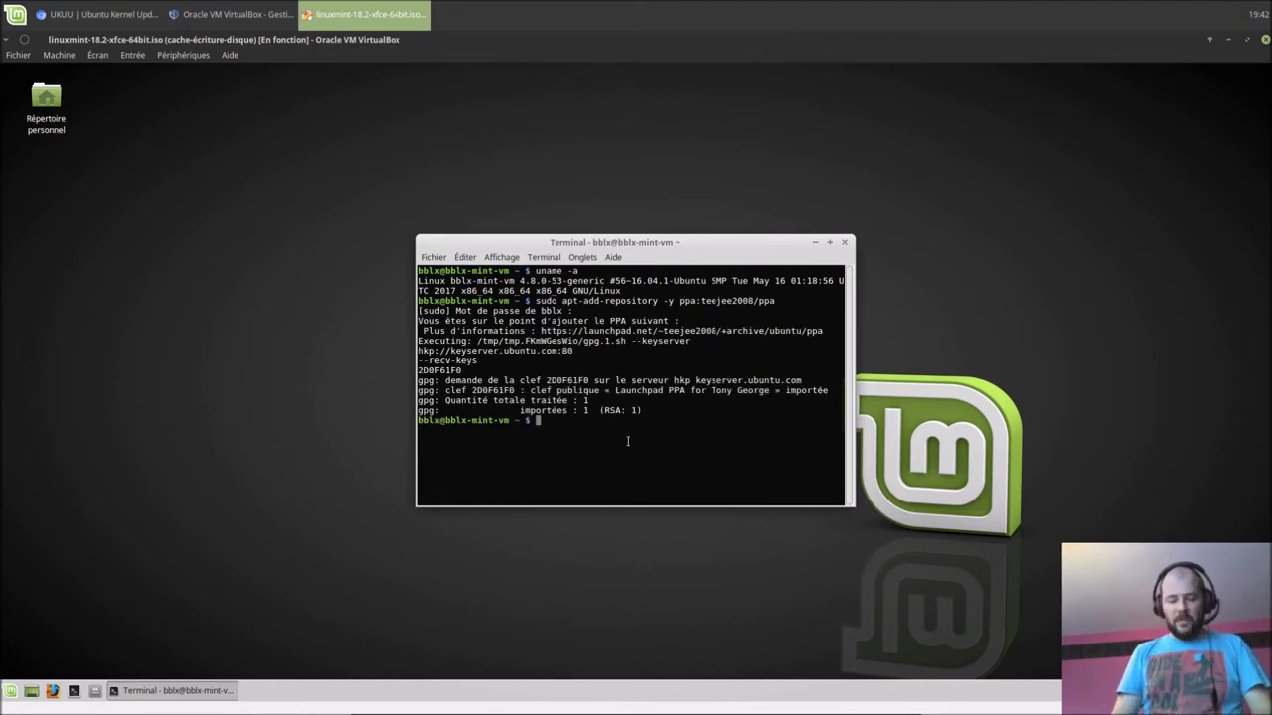
Refresh the package lists with "sudo apt update".
{"action": "type", "text": "sudo ap"}
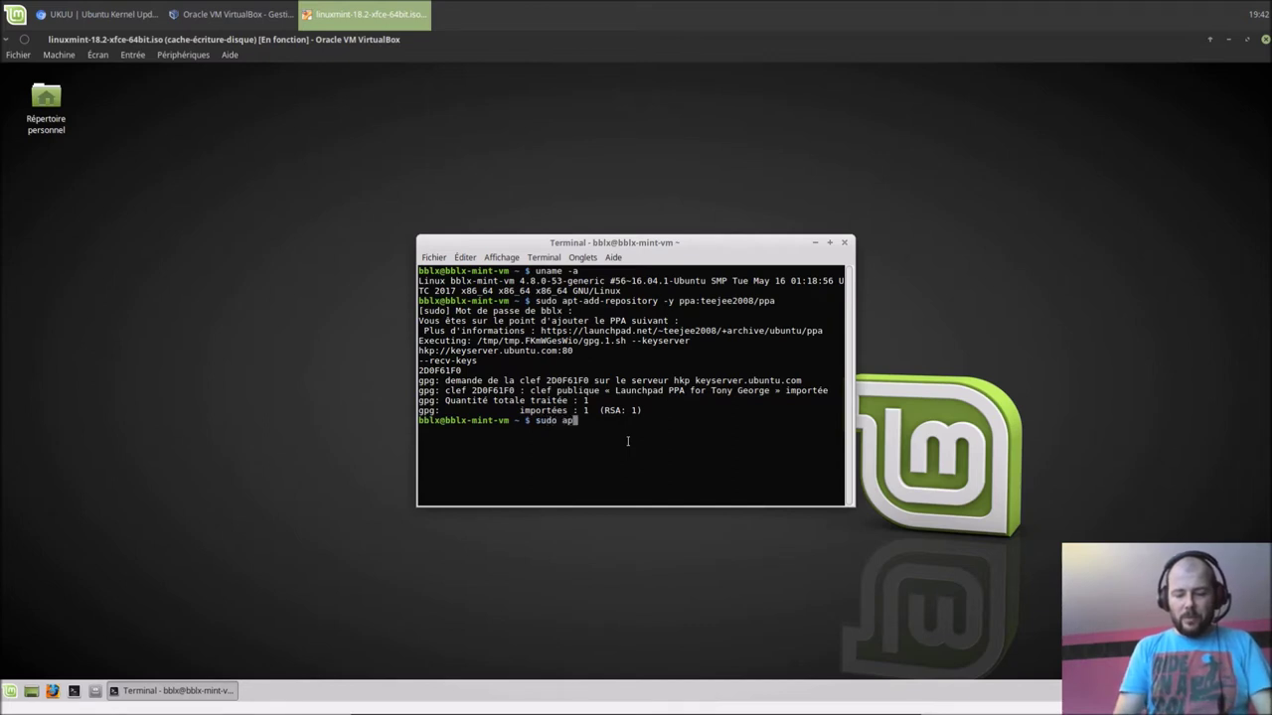
{"action": "type", "text": "t "}
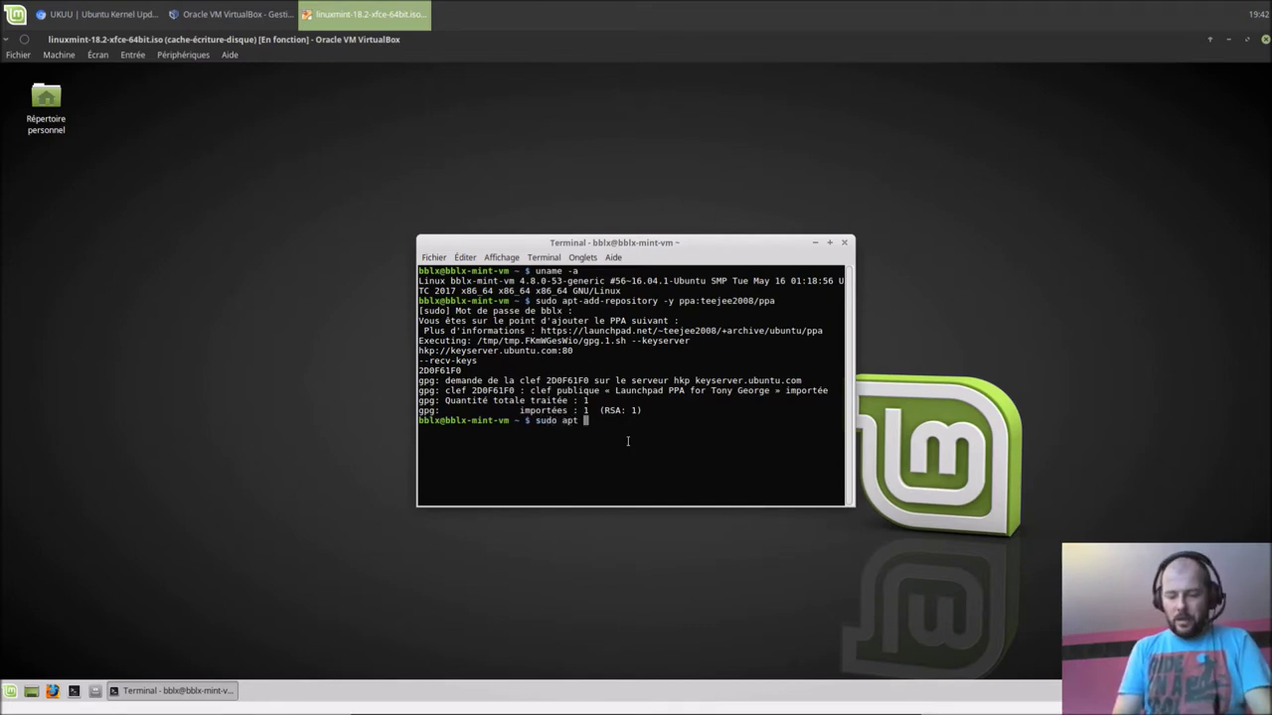
{"action": "type", "text": "update"}
{"action": "key", "text": "Return"}
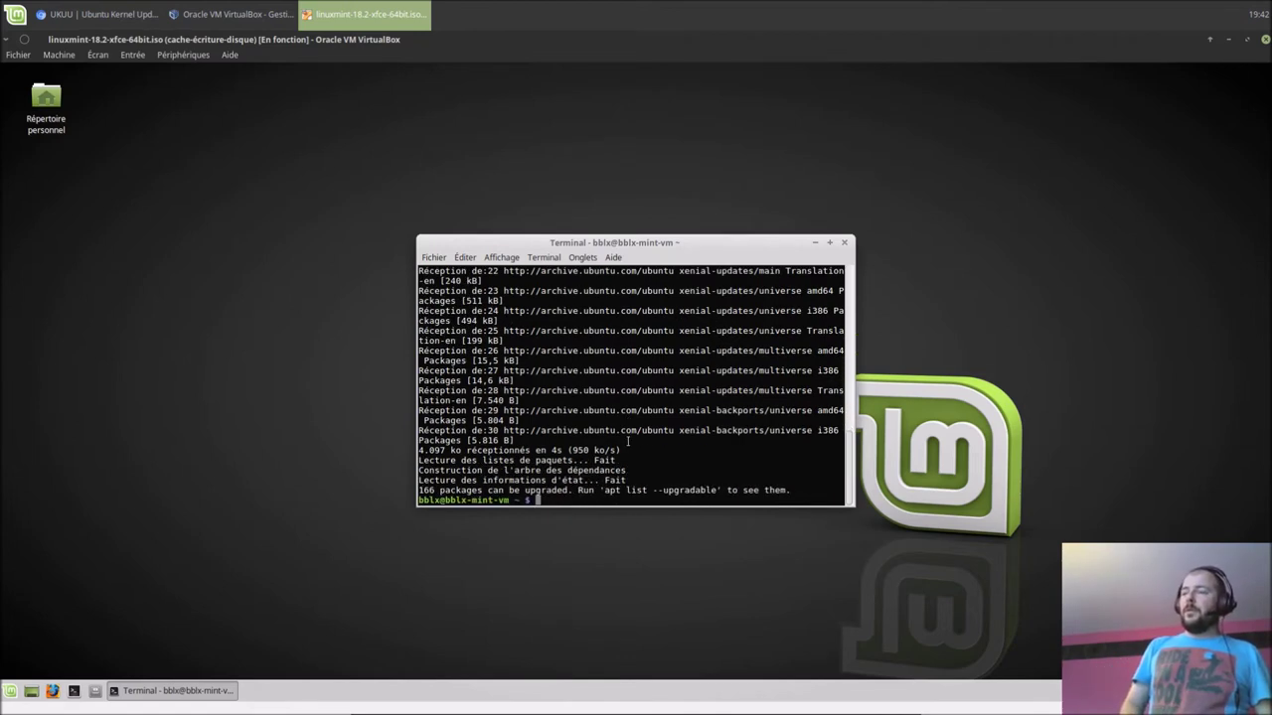
Install UKUU with "sudo apt install ukuu", answering "o" to continue.
{"action": "type", "text": "sudo apt "}
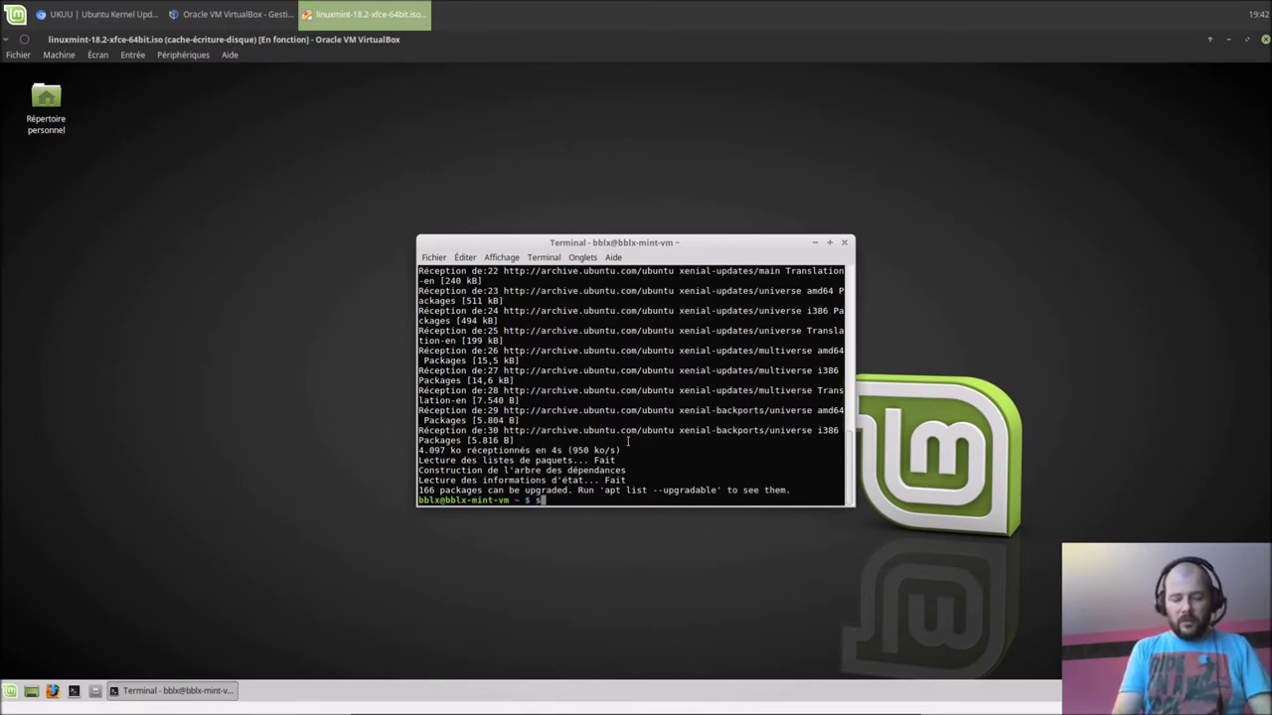
{"action": "type", "text": "in"}
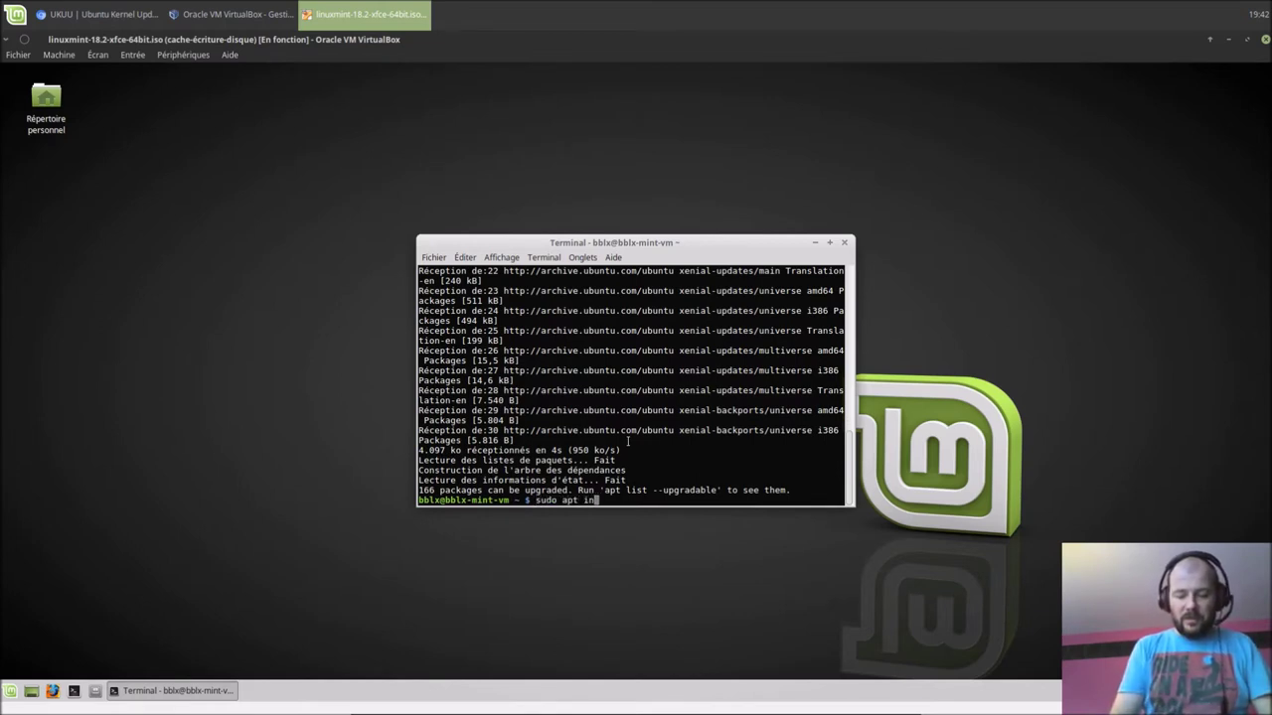
{"action": "type", "text": "stall ukuu"}
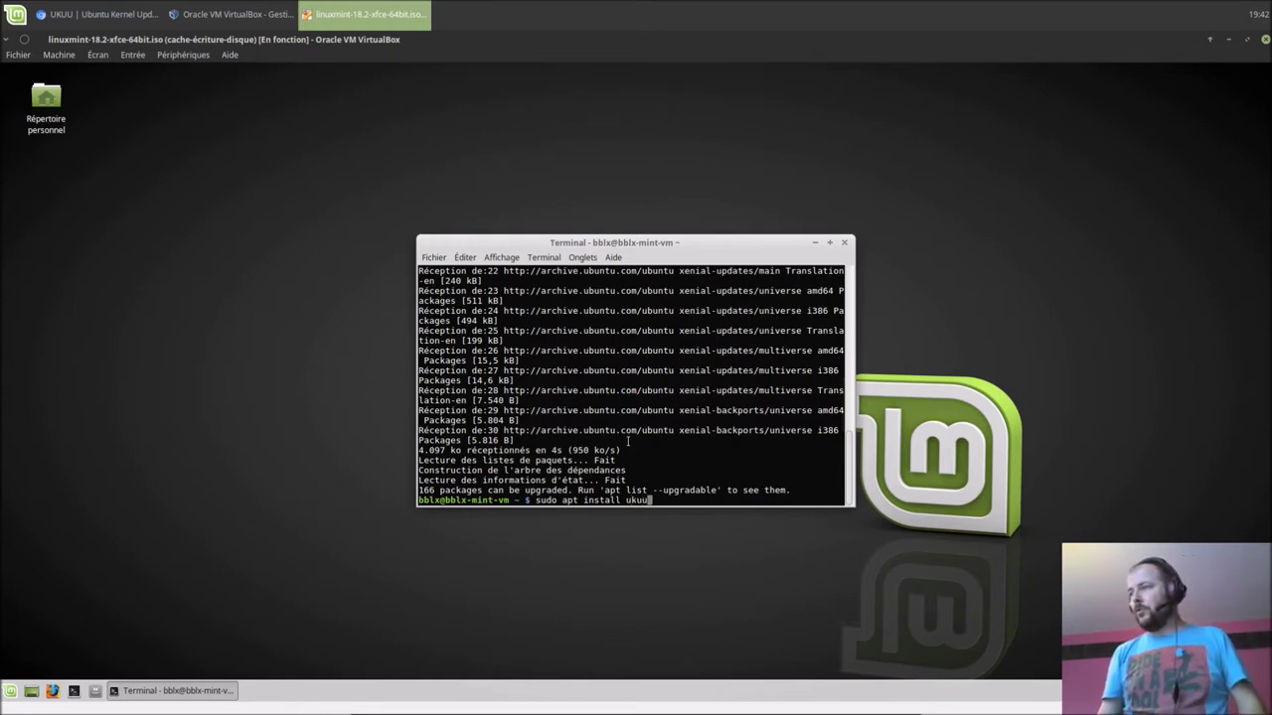
{"action": "key", "text": "Return"}
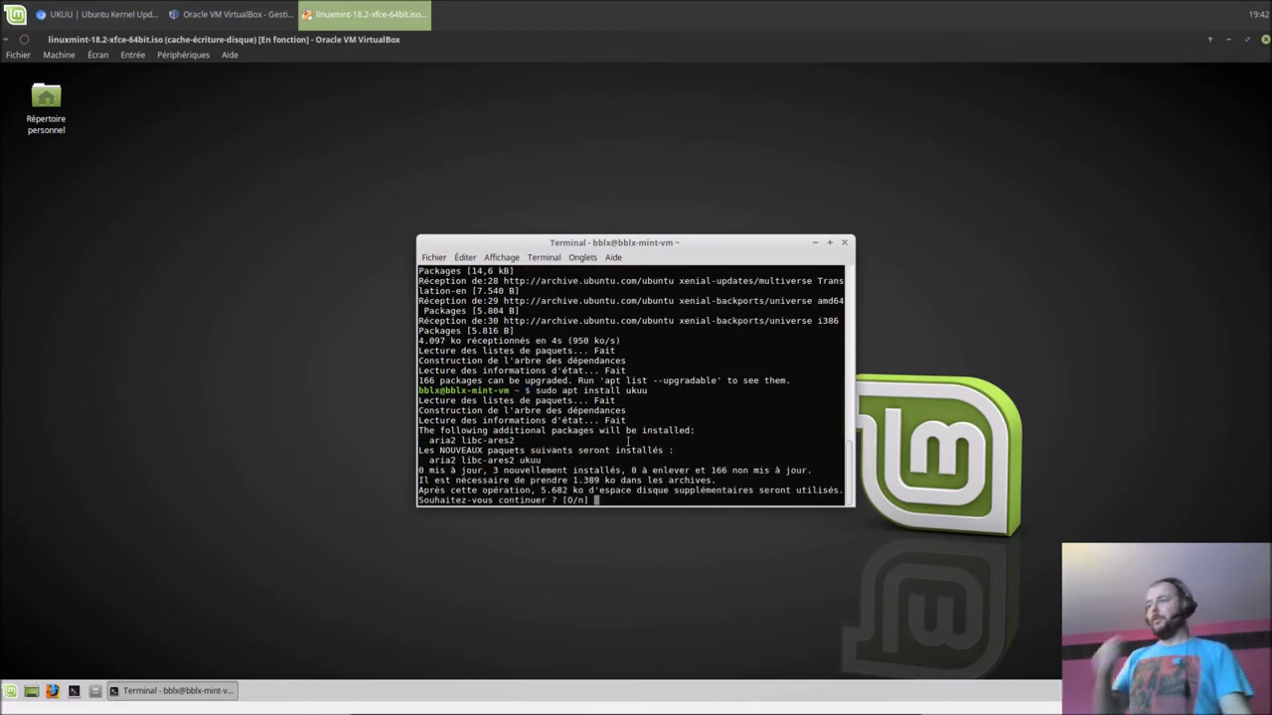
{"action": "type", "text": "o"}
{"action": "key", "text": "Return"}
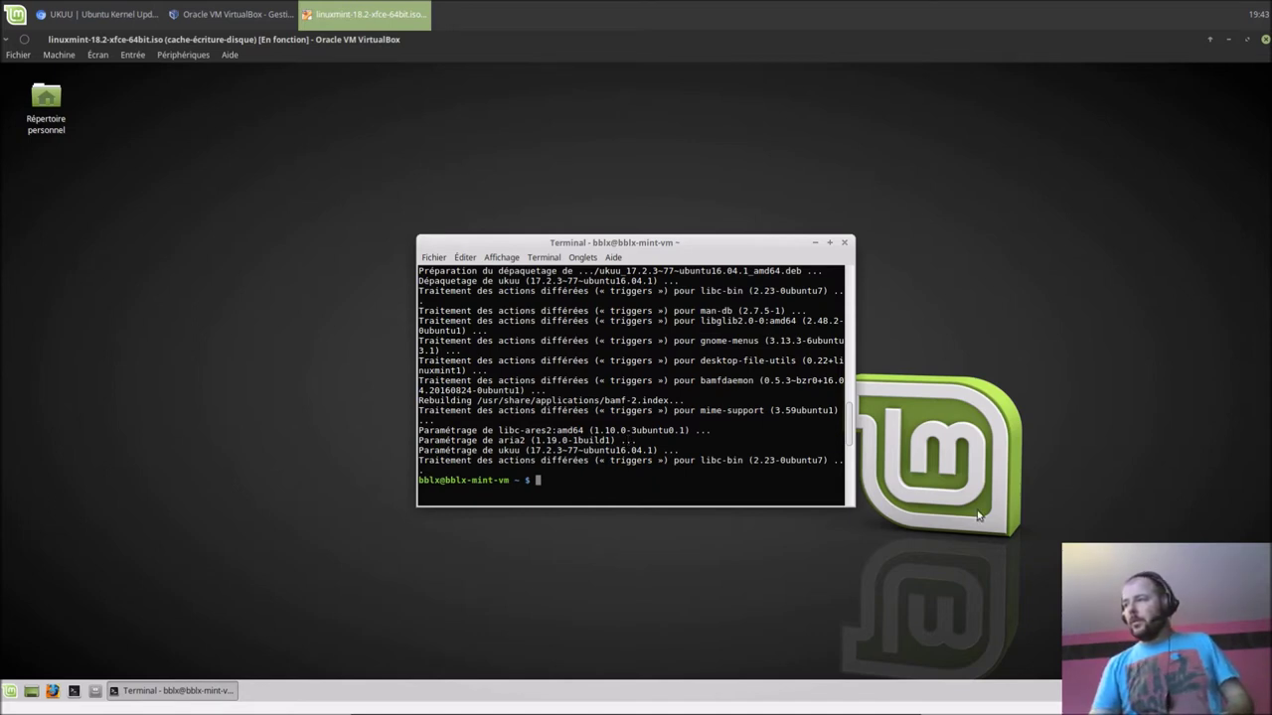
Close the terminal, launch Ukuu Kernel Update Utility, and move its refresh progress dialog clear of the main window.
{"action": "left_click", "coordinate": [844, 243]}
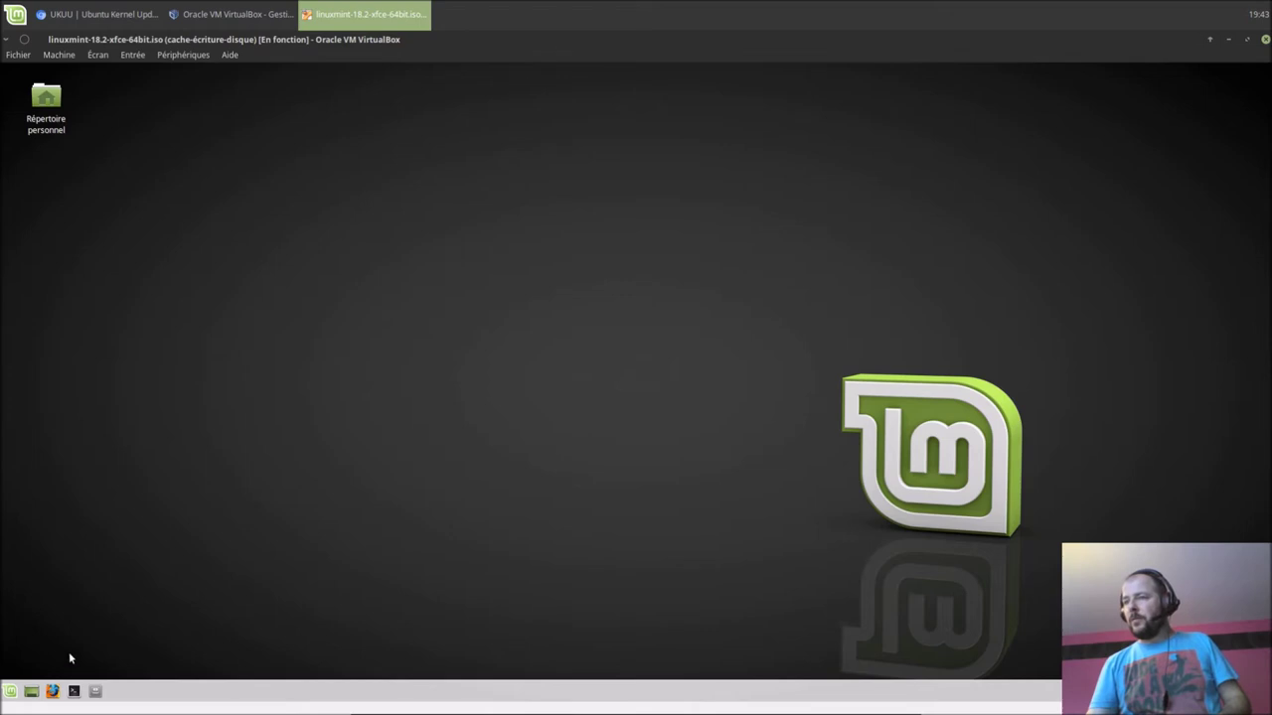
{"action": "left_click", "coordinate": [10, 693]}
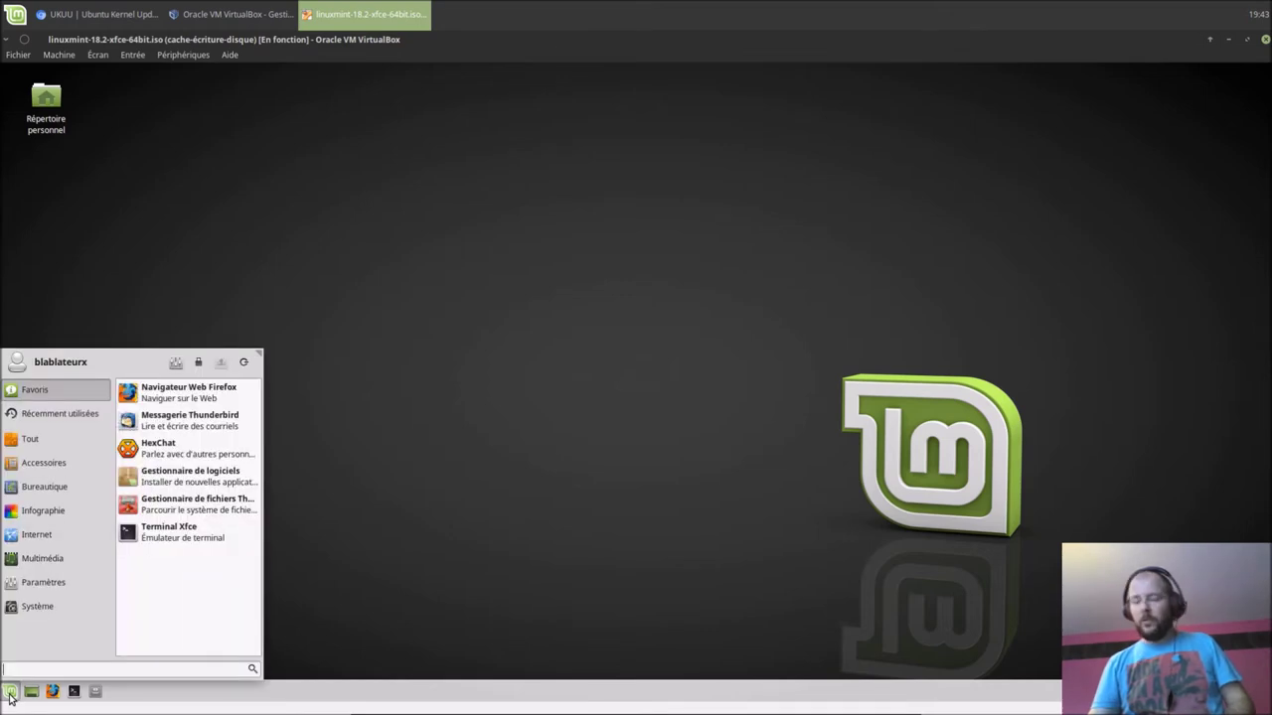
{"action": "type", "text": "uku"}
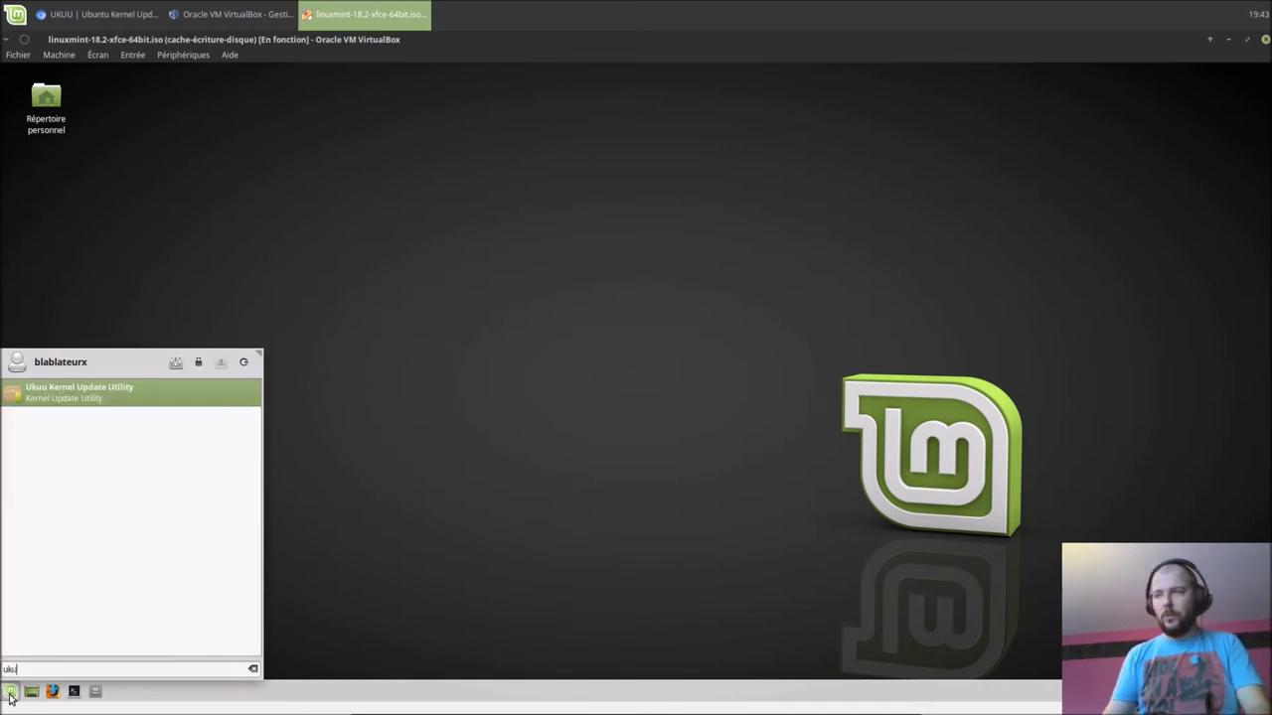
{"action": "left_click", "coordinate": [97, 397]}
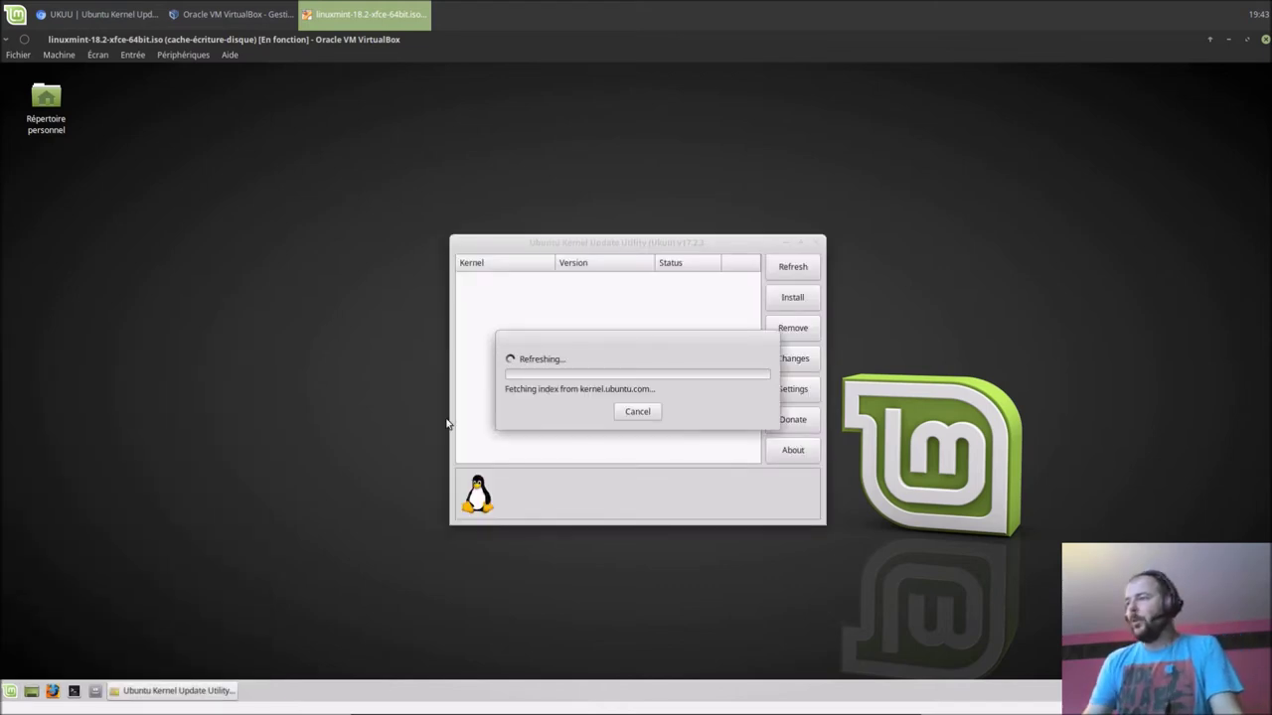
{"action": "left_click_drag", "start_coordinate": [596, 346], "coordinate": [215, 333]}
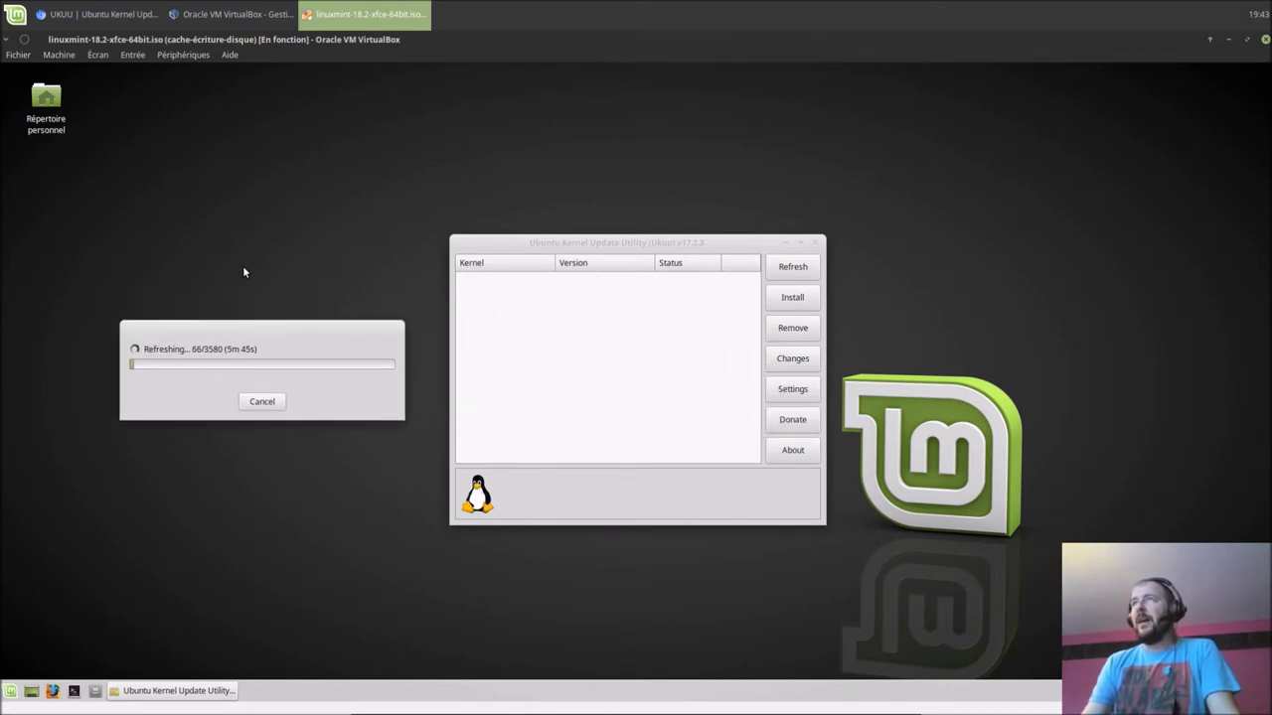
Switch to Chromium and review the features and settings screenshot in the UKUU article.
{"action": "left_click", "coordinate": [114, 18]}
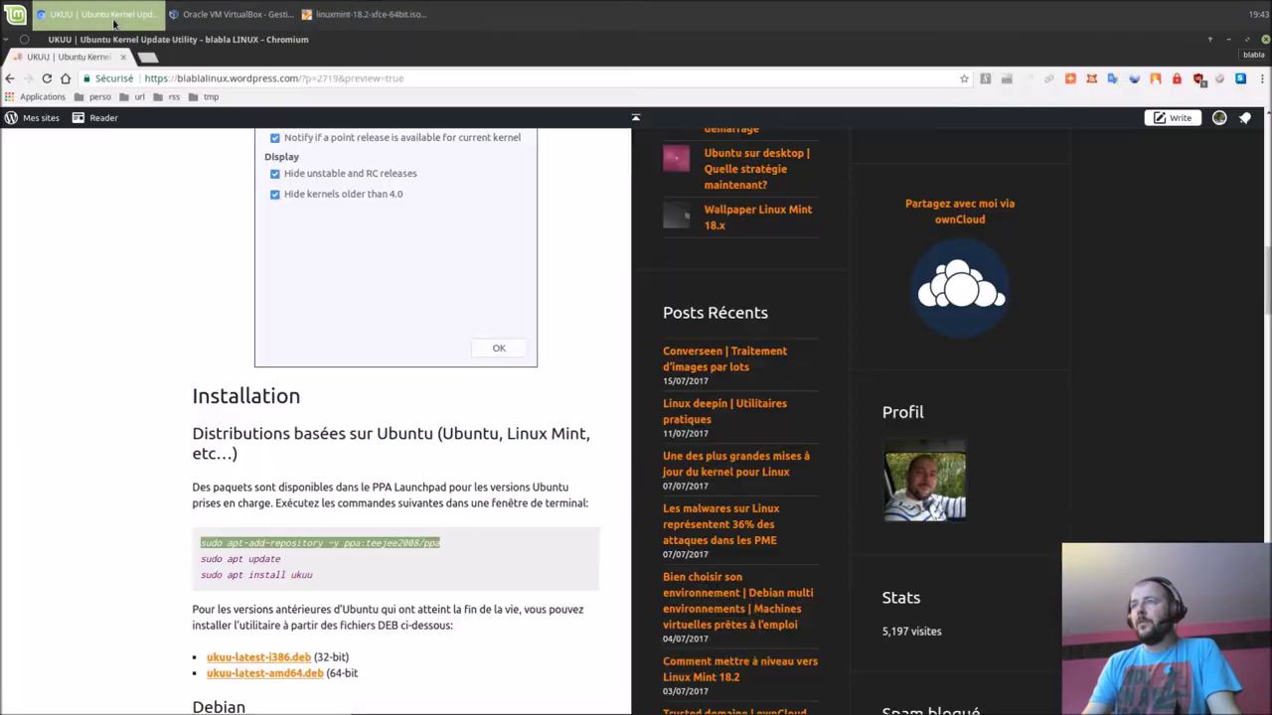
{"action": "scroll", "coordinate": [165, 536], "scroll_direction": "up", "scroll_amount": 5}
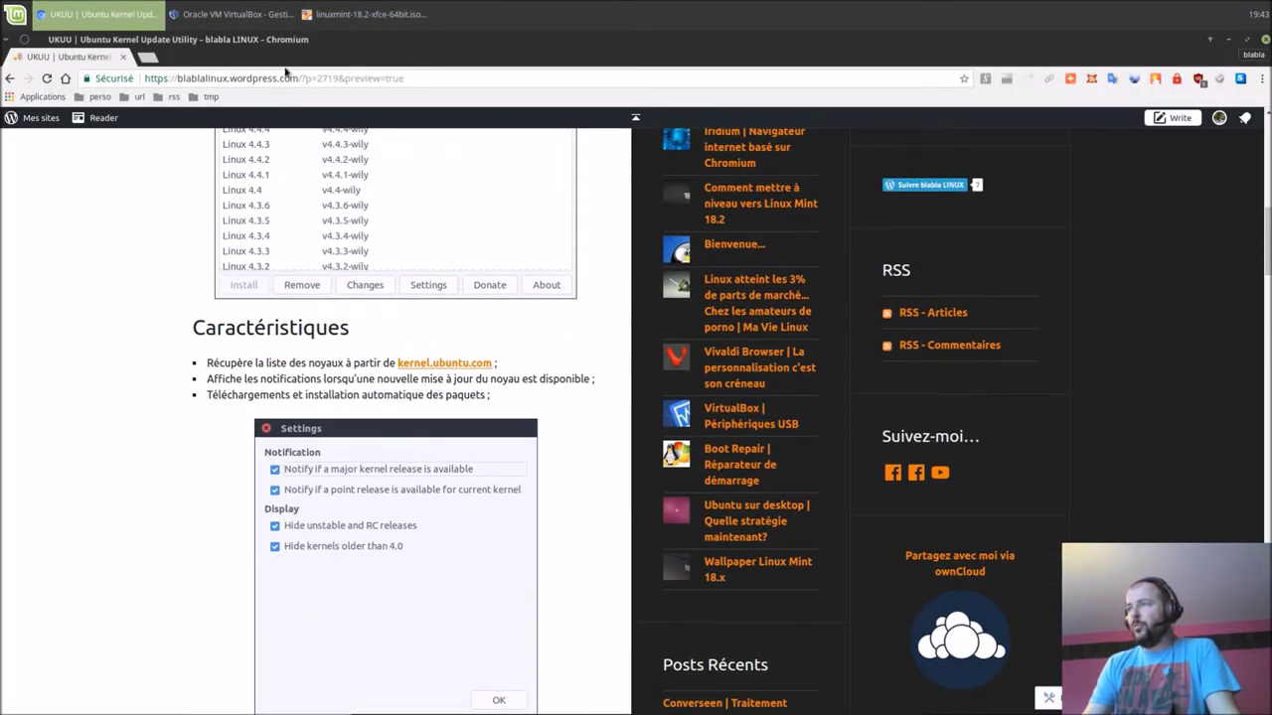
Return to the virtual machine, enlarge the Ukuu window and reposition it on the desktop.
{"action": "left_click", "coordinate": [365, 14]}
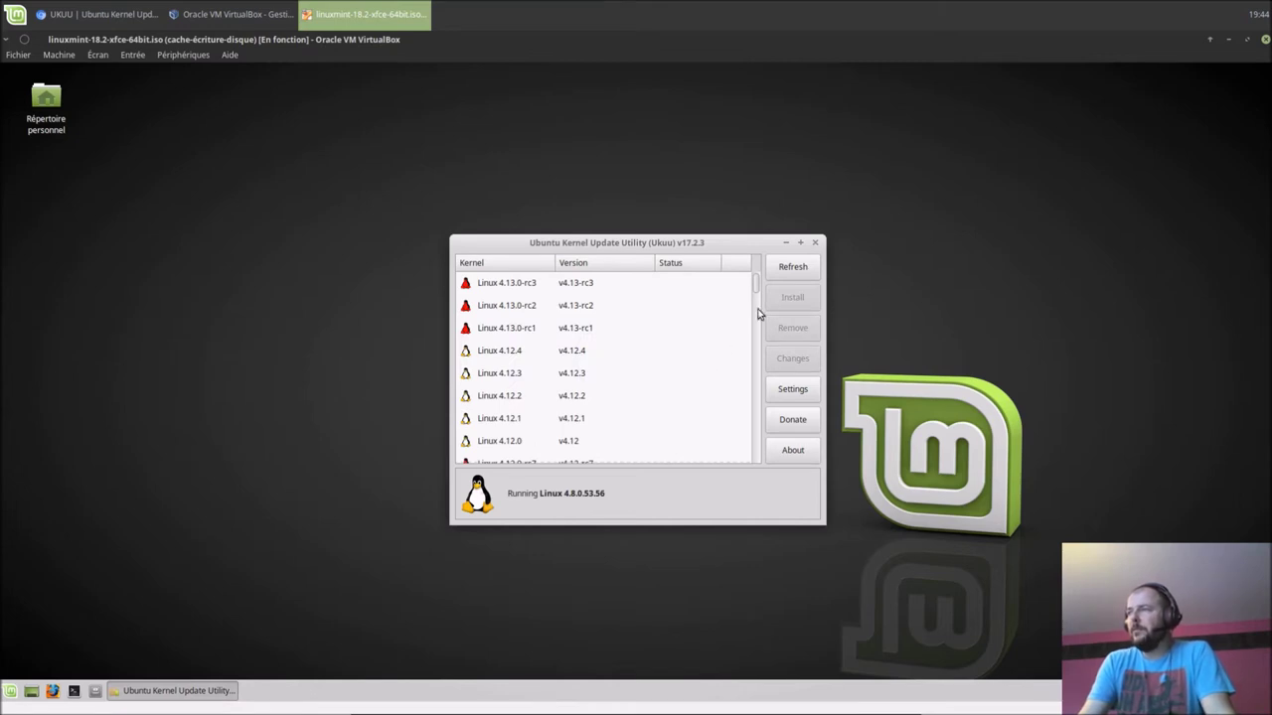
{"action": "left_click_drag", "start_coordinate": [823, 236], "coordinate": [1094, 93]}
{"action": "left_click_drag", "start_coordinate": [941, 105], "coordinate": [664, 160]}
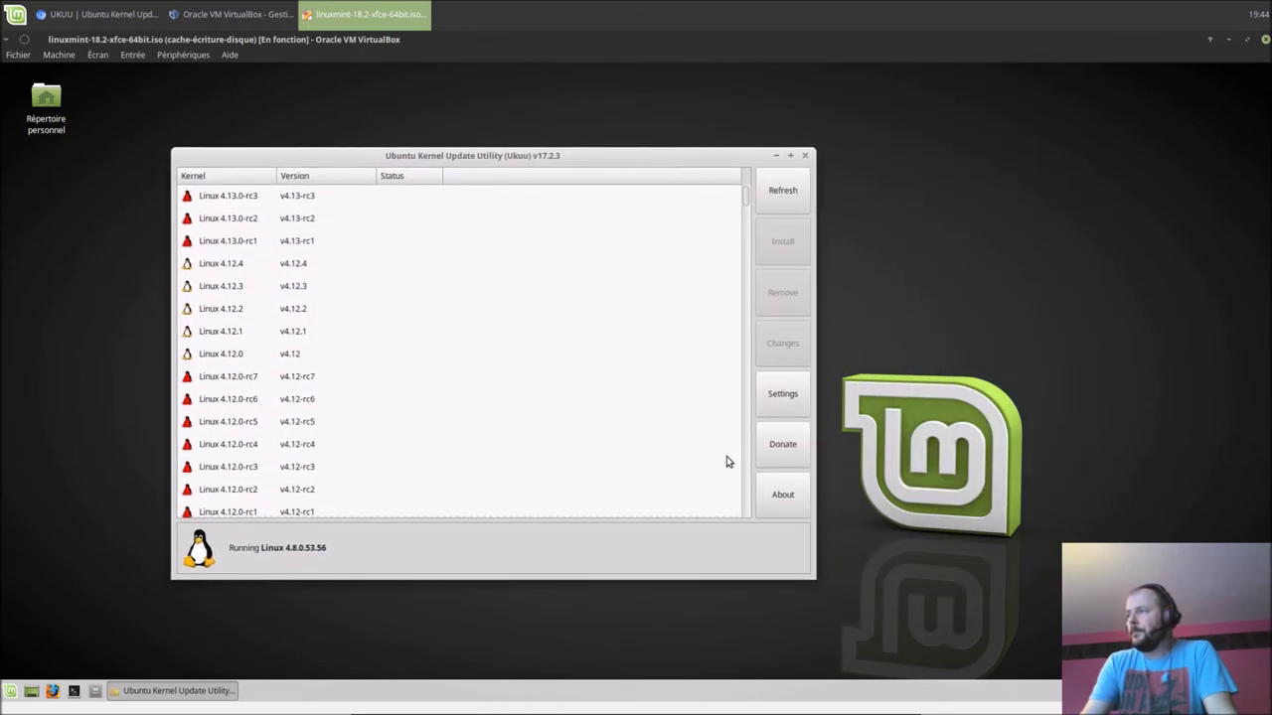
View Ukuu's About information and donation options, closing each dialog.
{"action": "left_click", "coordinate": [767, 500]}
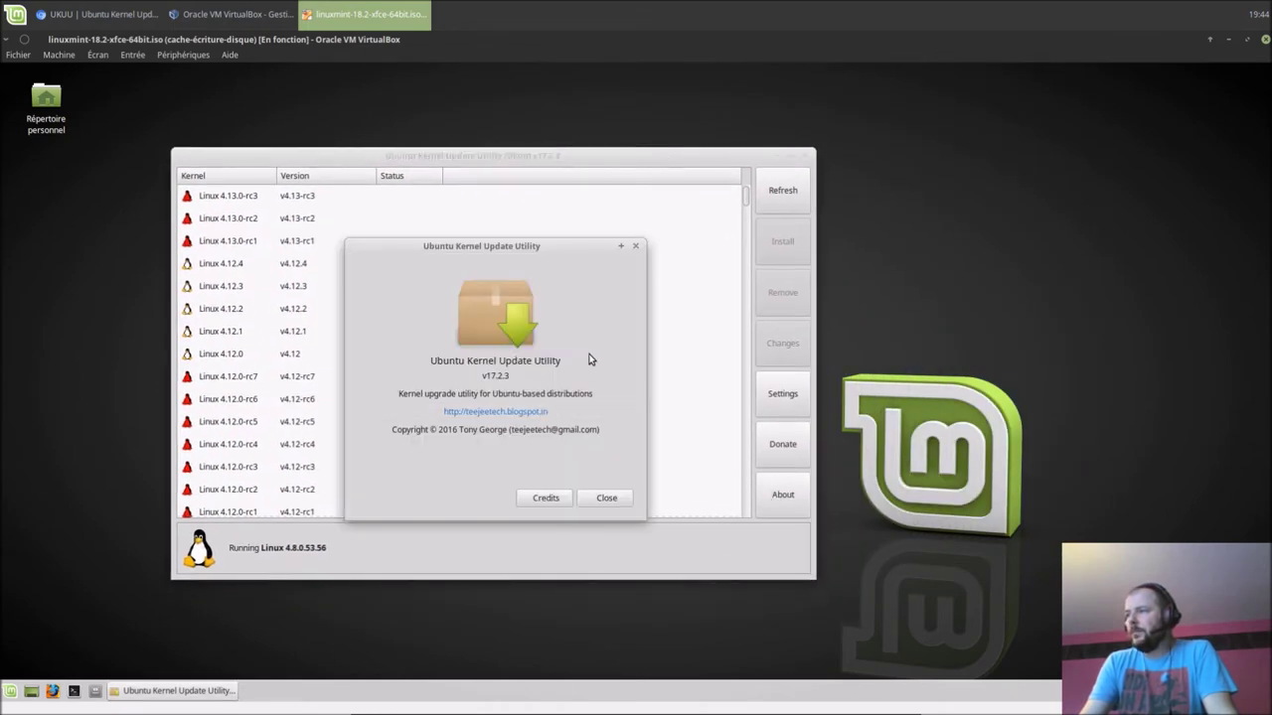
{"action": "left_click", "coordinate": [603, 500]}
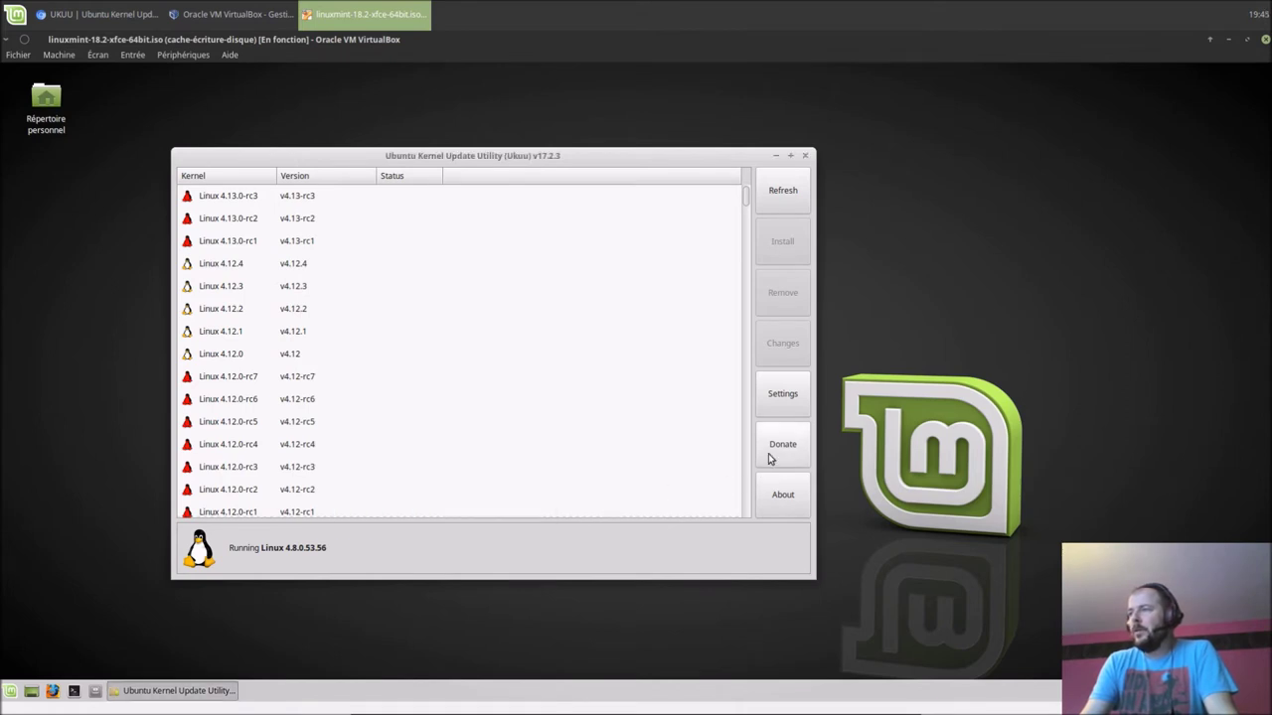
{"action": "left_click", "coordinate": [768, 458]}
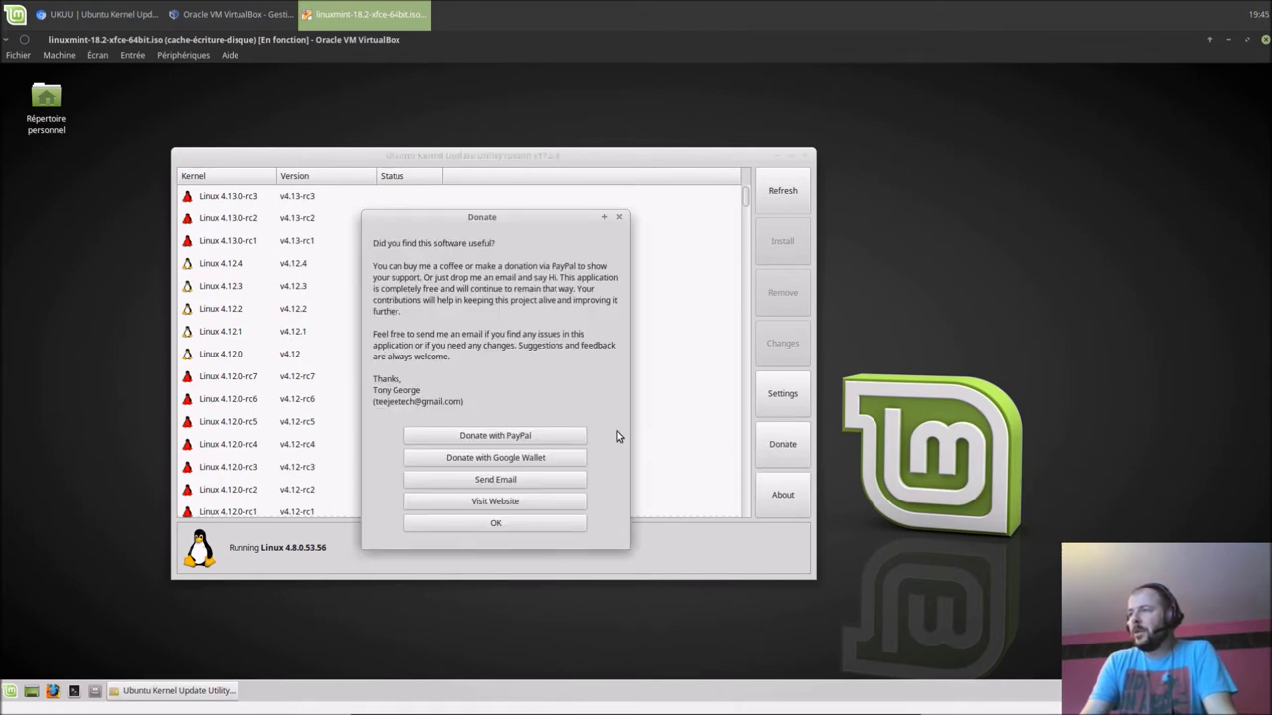
{"action": "left_click", "coordinate": [526, 527]}
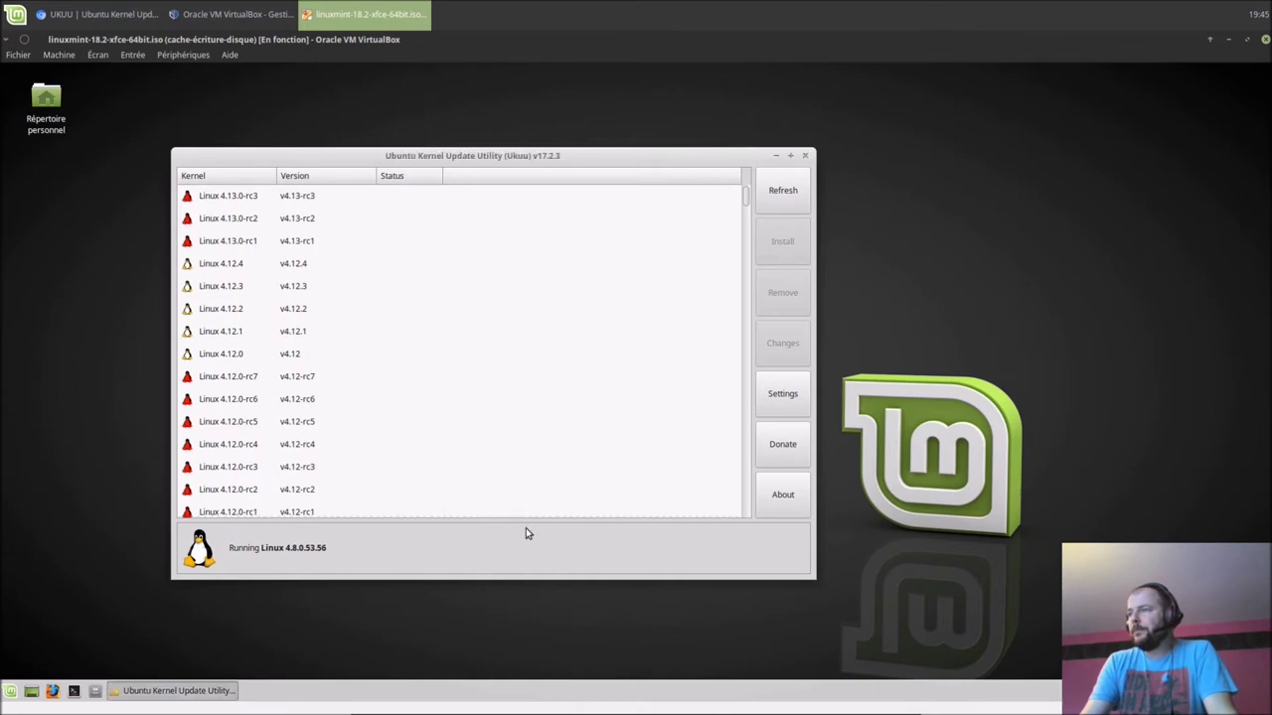
{"action": "left_click", "coordinate": [771, 457]}
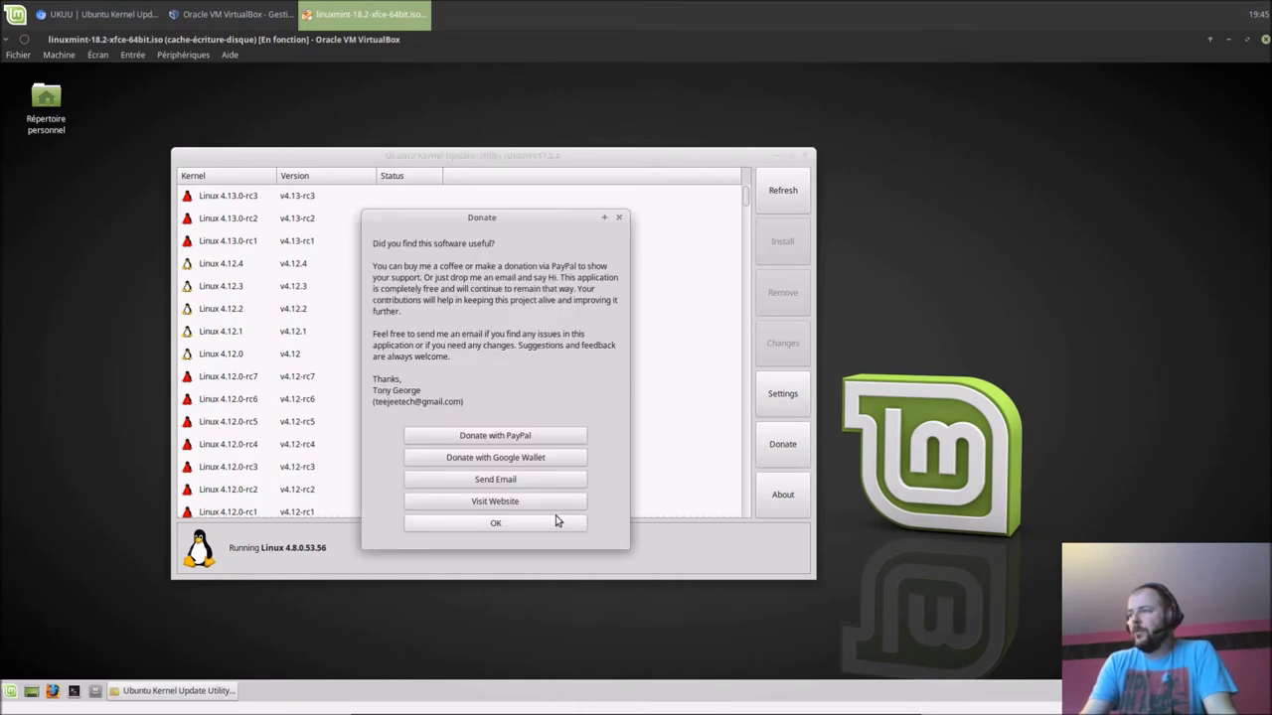
{"action": "left_click", "coordinate": [549, 530]}
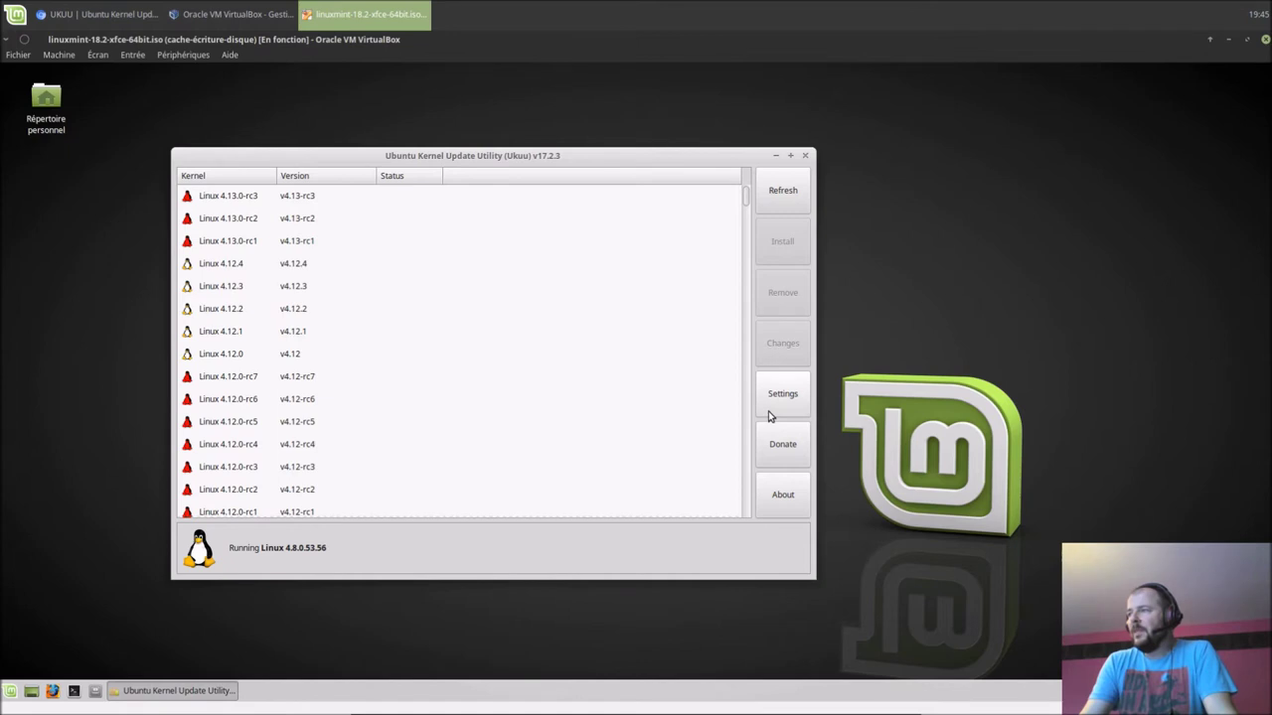
Review Ukuu's notification, display and GRUB settings, trying Day(s) as the check interval unit and restoring Hour(s).
{"action": "left_click", "coordinate": [771, 407]}
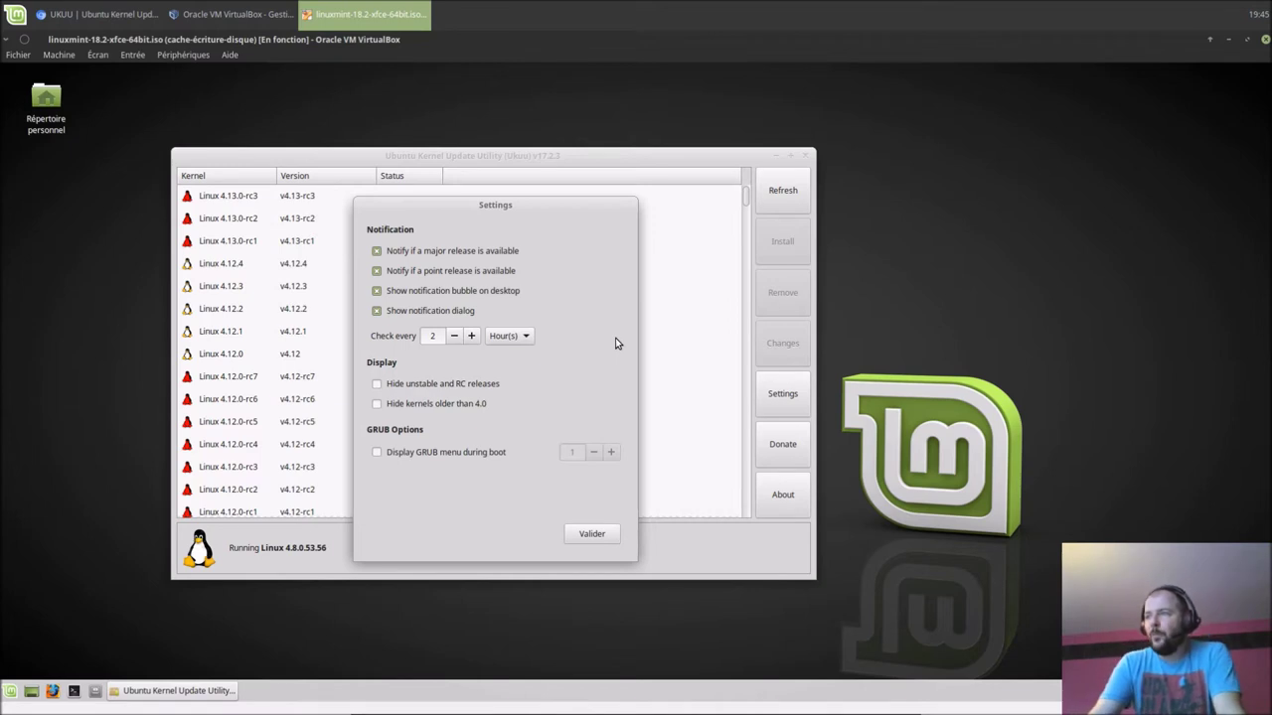
{"action": "left_click", "coordinate": [509, 335]}
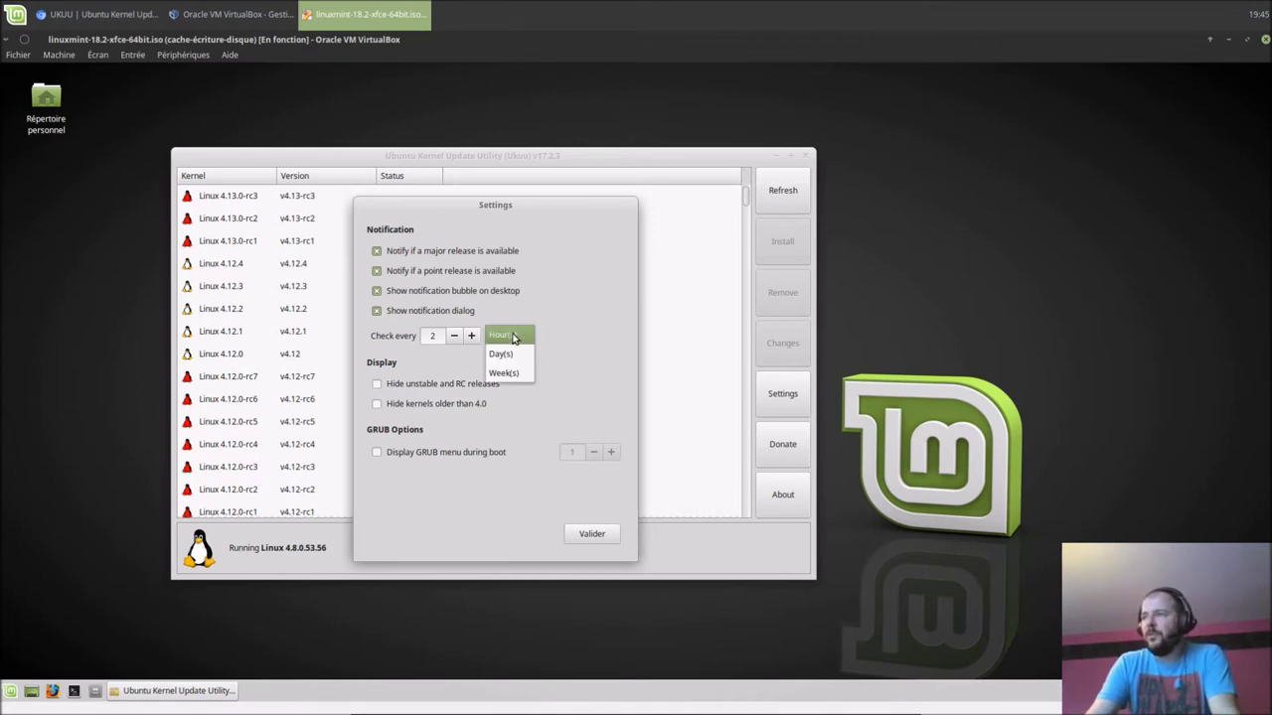
{"action": "left_click", "coordinate": [514, 354]}
{"action": "left_click", "coordinate": [510, 343]}
{"action": "left_click", "coordinate": [511, 297]}
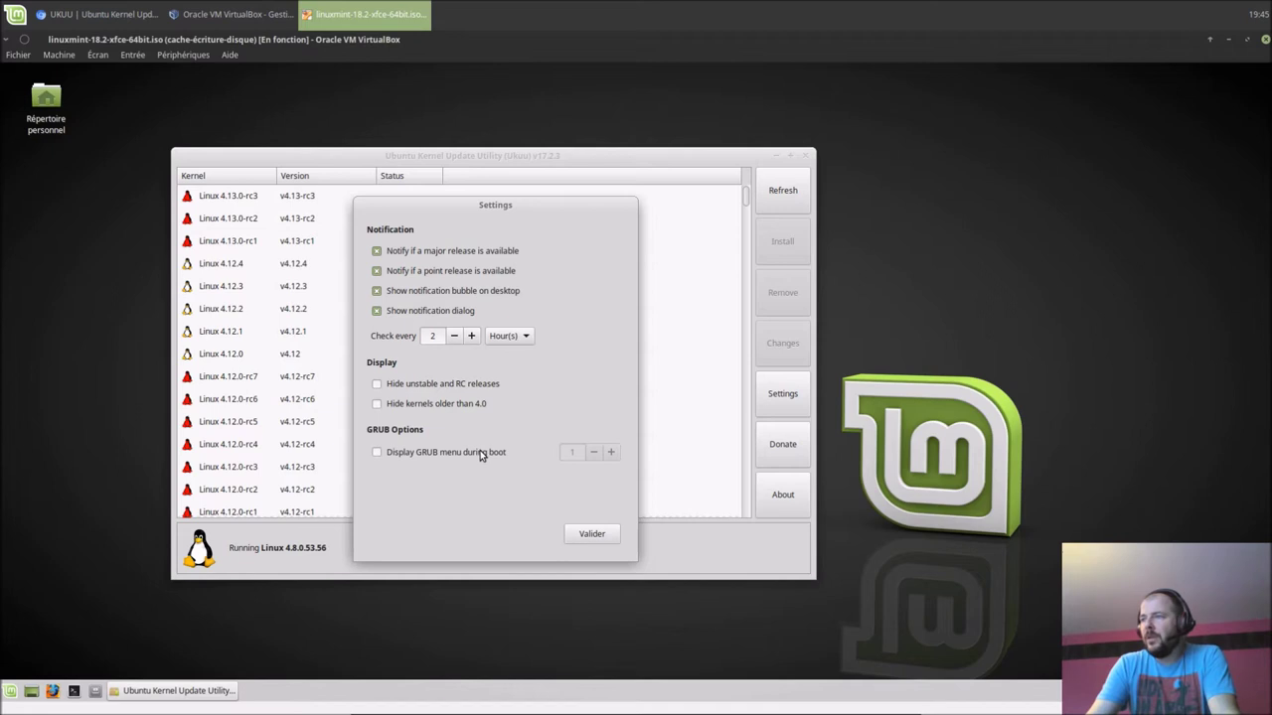
{"action": "mouse_move", "coordinate": [480, 452]}
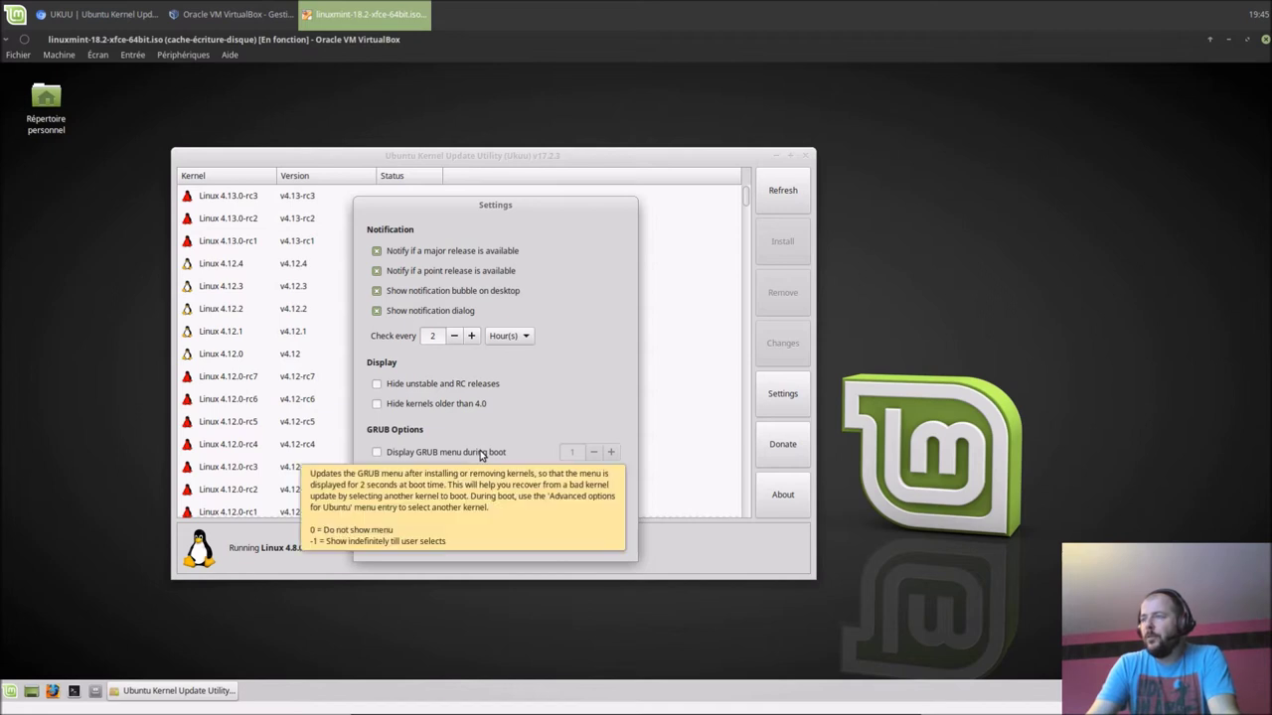
{"action": "left_click", "coordinate": [586, 535]}
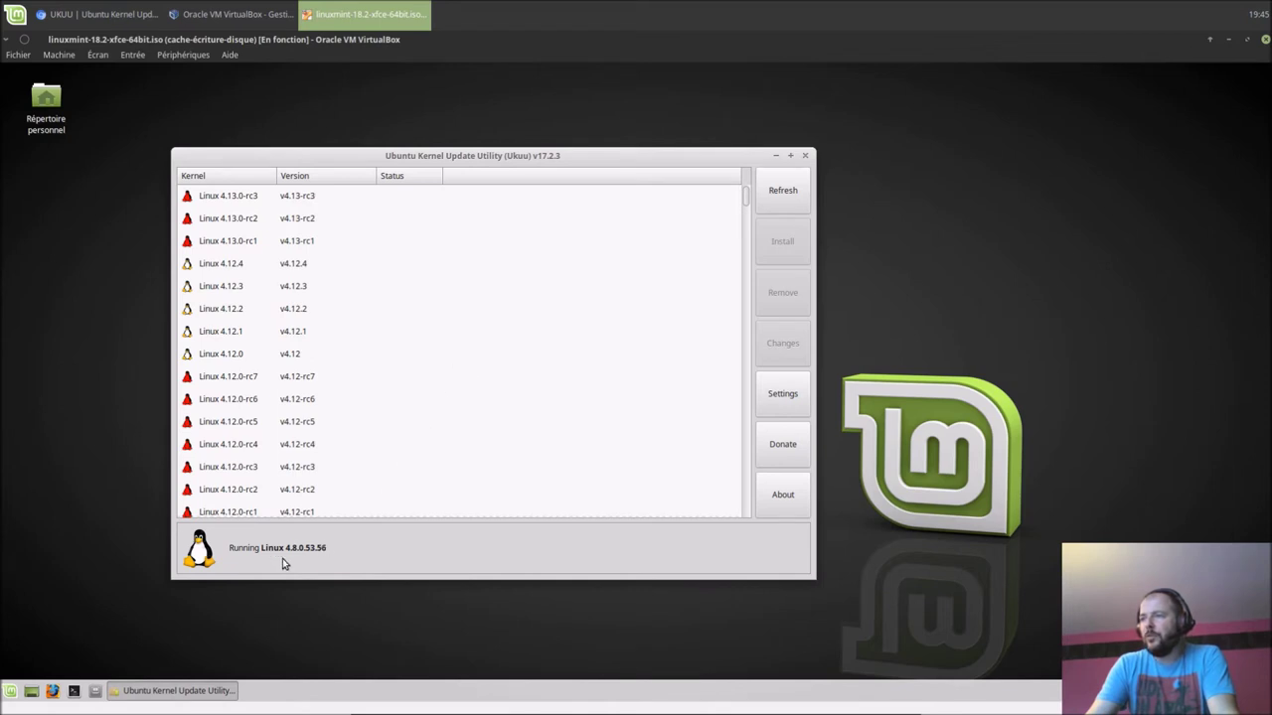
Locate the installed Linux 4.8.0.53 kernel in the list and view its installed packages.
{"action": "scroll", "coordinate": [442, 407], "scroll_direction": "down", "scroll_amount": 4}
{"action": "scroll", "coordinate": [444, 409], "scroll_direction": "down", "scroll_amount": 20}
{"action": "scroll", "coordinate": [449, 420], "scroll_direction": "down", "scroll_amount": 15}
{"action": "scroll", "coordinate": [449, 417], "scroll_direction": "down", "scroll_amount": 2}
{"action": "left_click", "coordinate": [406, 406]}
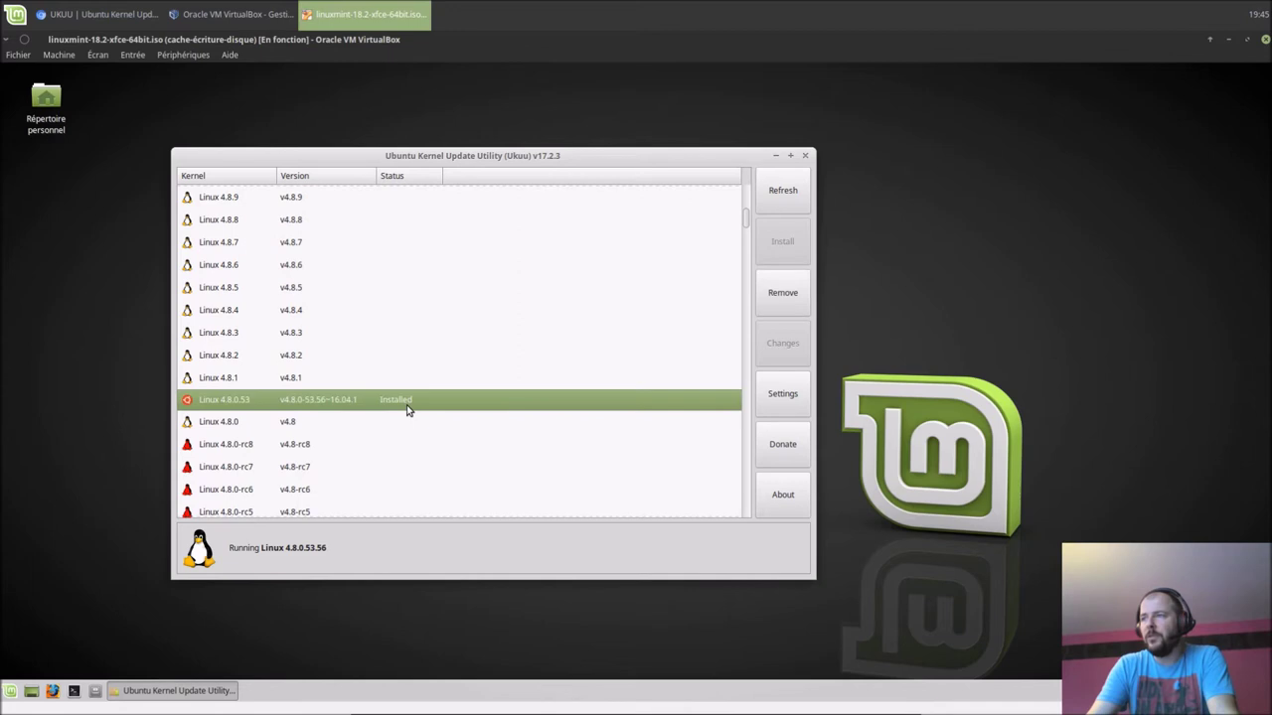
{"action": "mouse_move", "coordinate": [405, 411]}
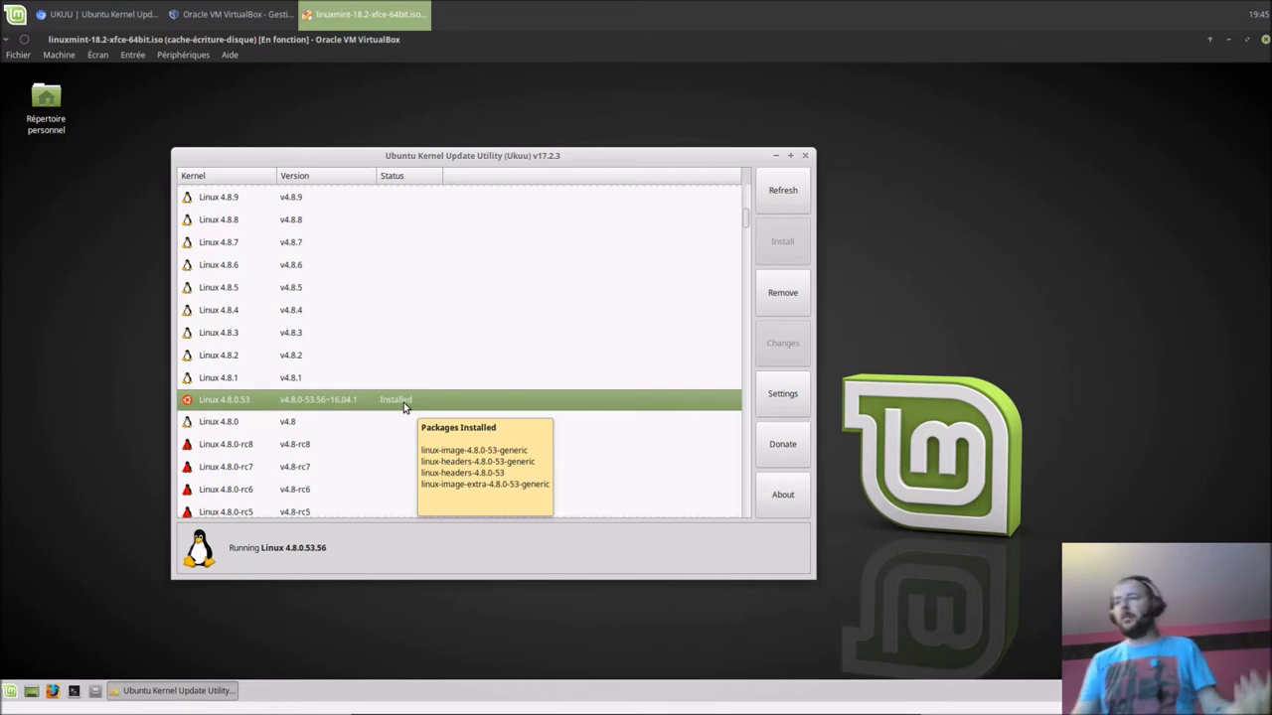
Start installing the Linux 4.9.0 kernel, entering the account password to authenticate.
{"action": "scroll", "coordinate": [363, 417], "scroll_direction": "up", "scroll_amount": 5}
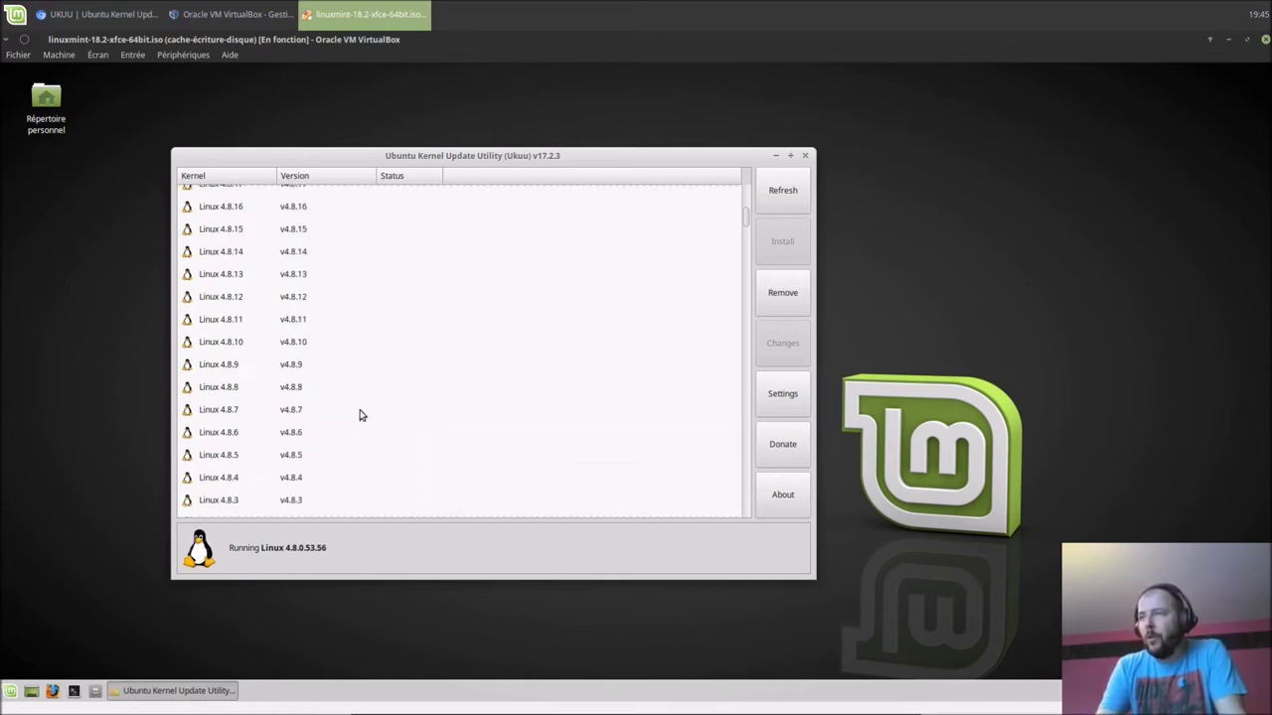
{"action": "scroll", "coordinate": [364, 421], "scroll_direction": "up", "scroll_amount": 1}
{"action": "scroll", "coordinate": [364, 422], "scroll_direction": "up", "scroll_amount": 1}
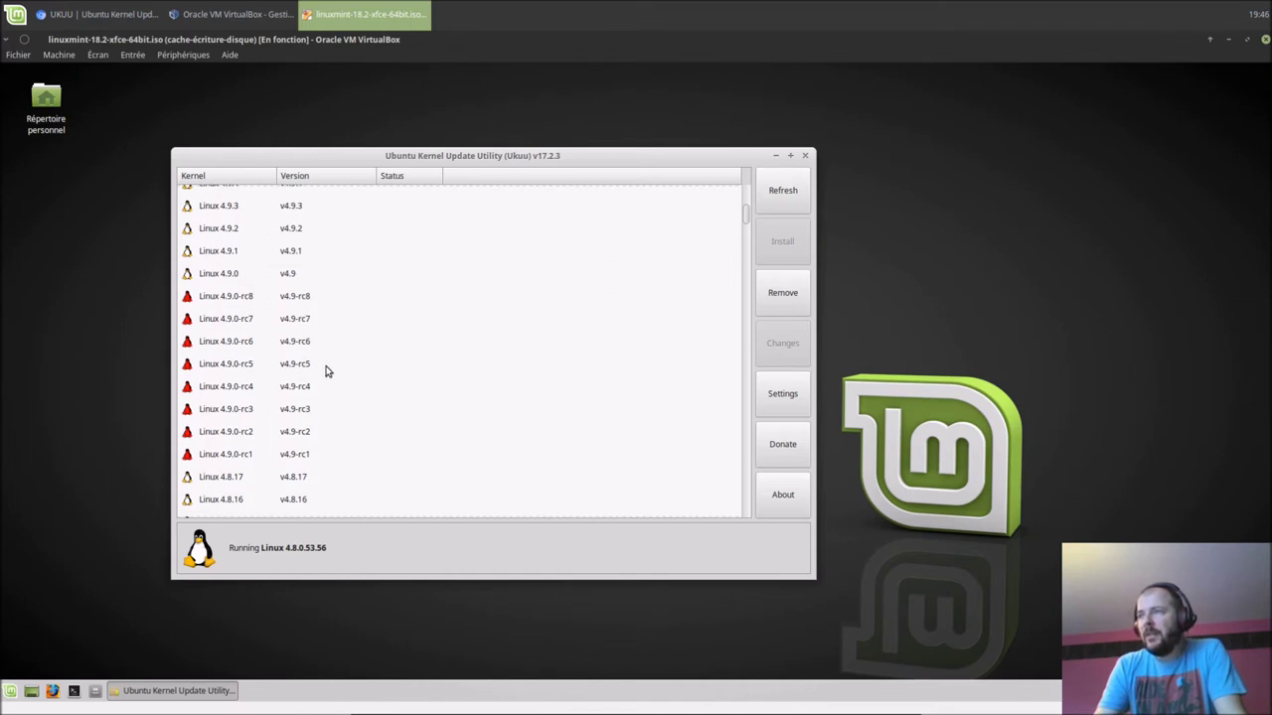
{"action": "left_click", "coordinate": [238, 278]}
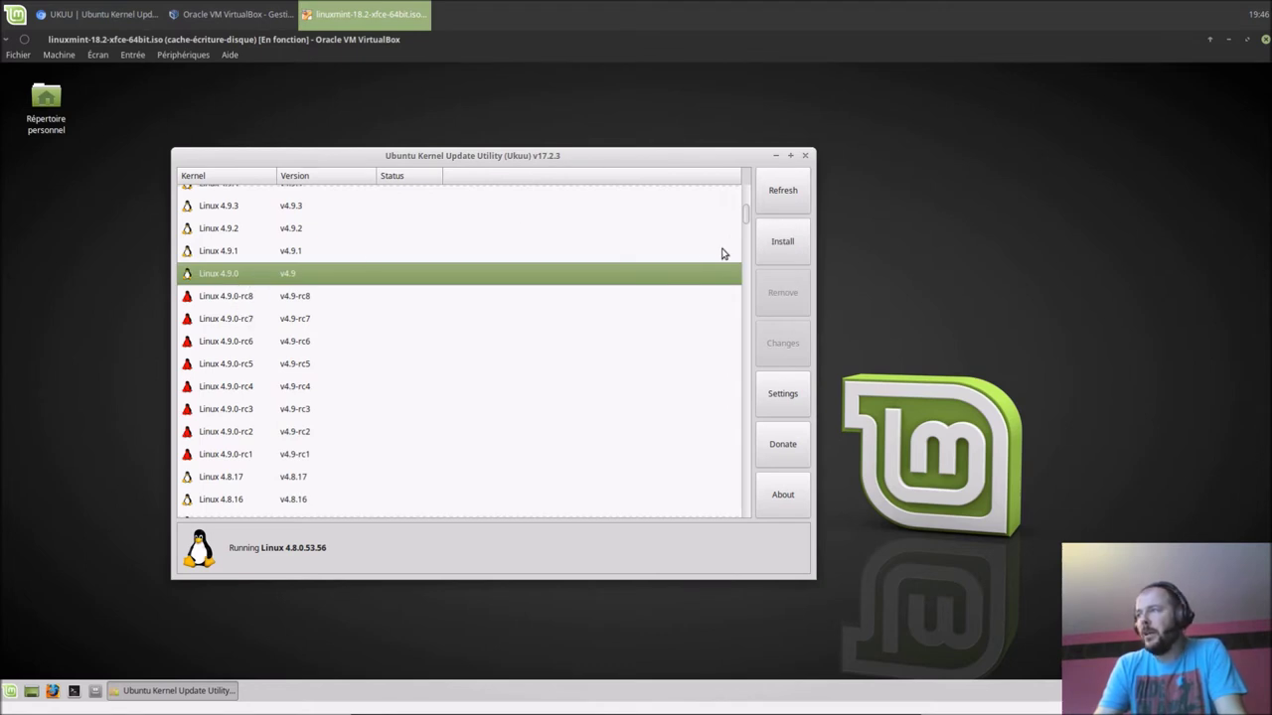
{"action": "left_click", "coordinate": [768, 247]}
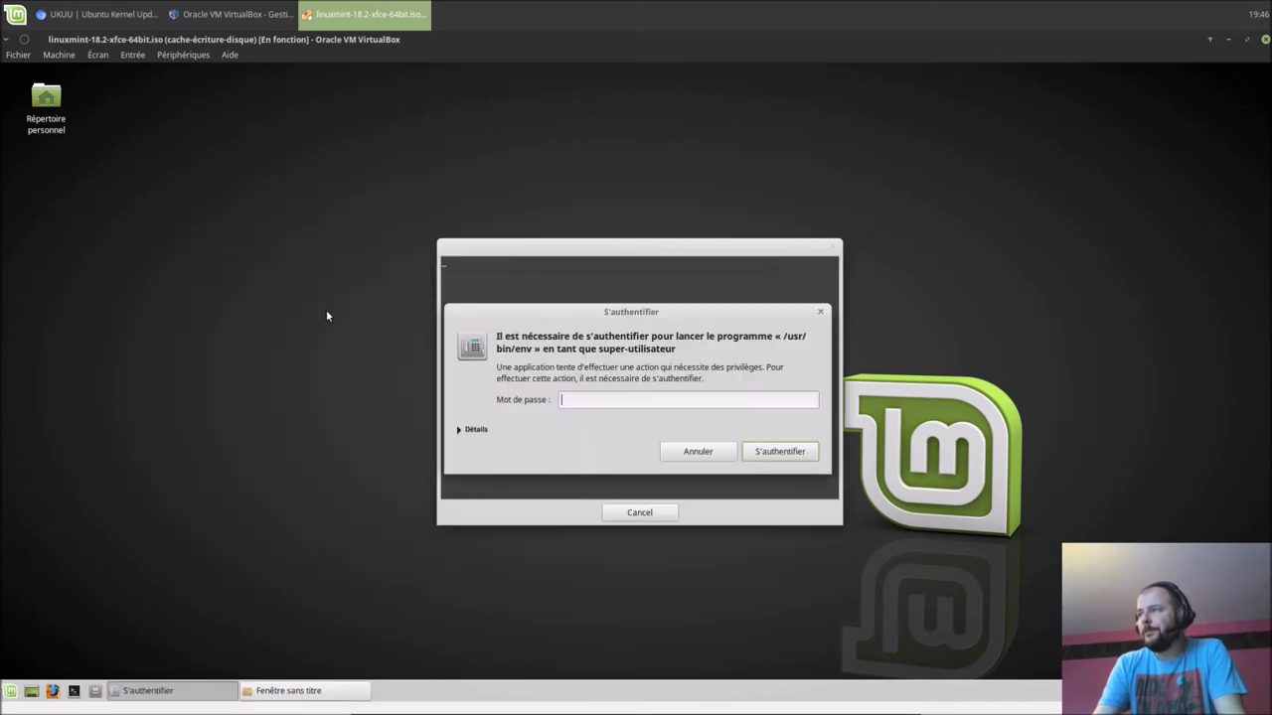
{"action": "type", "text": "•••••••"}
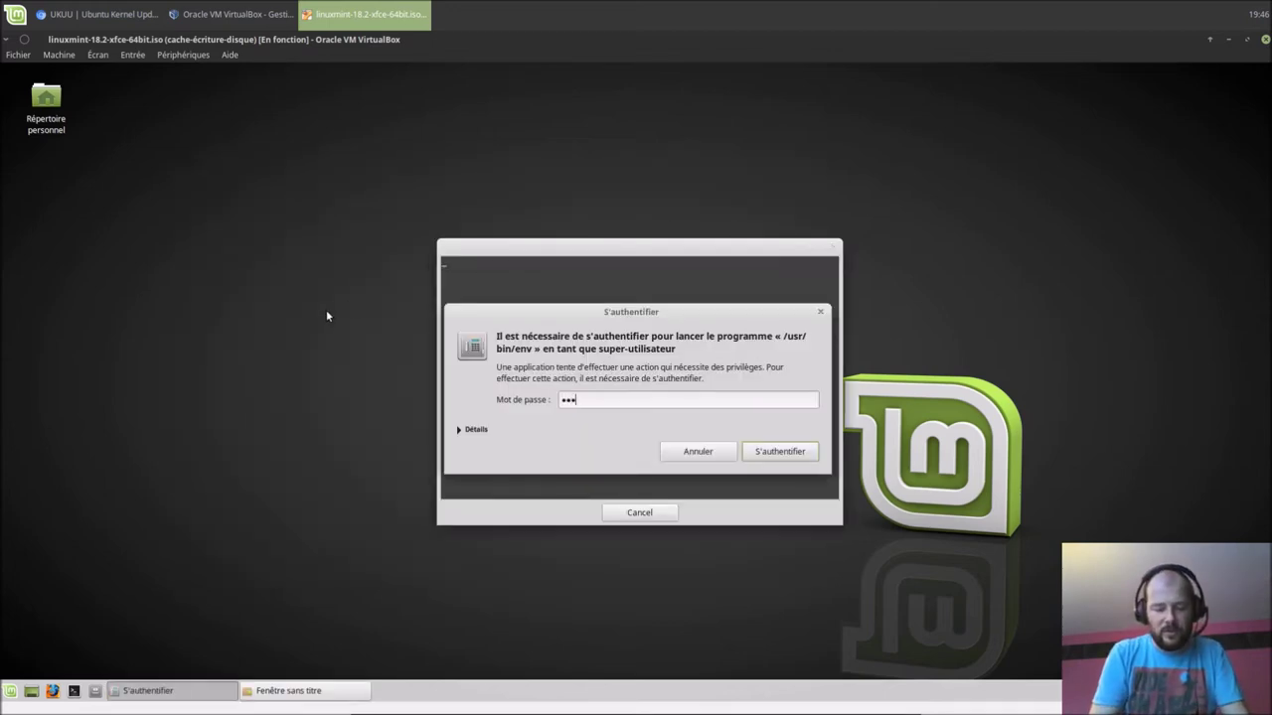
{"action": "key", "text": "Return"}
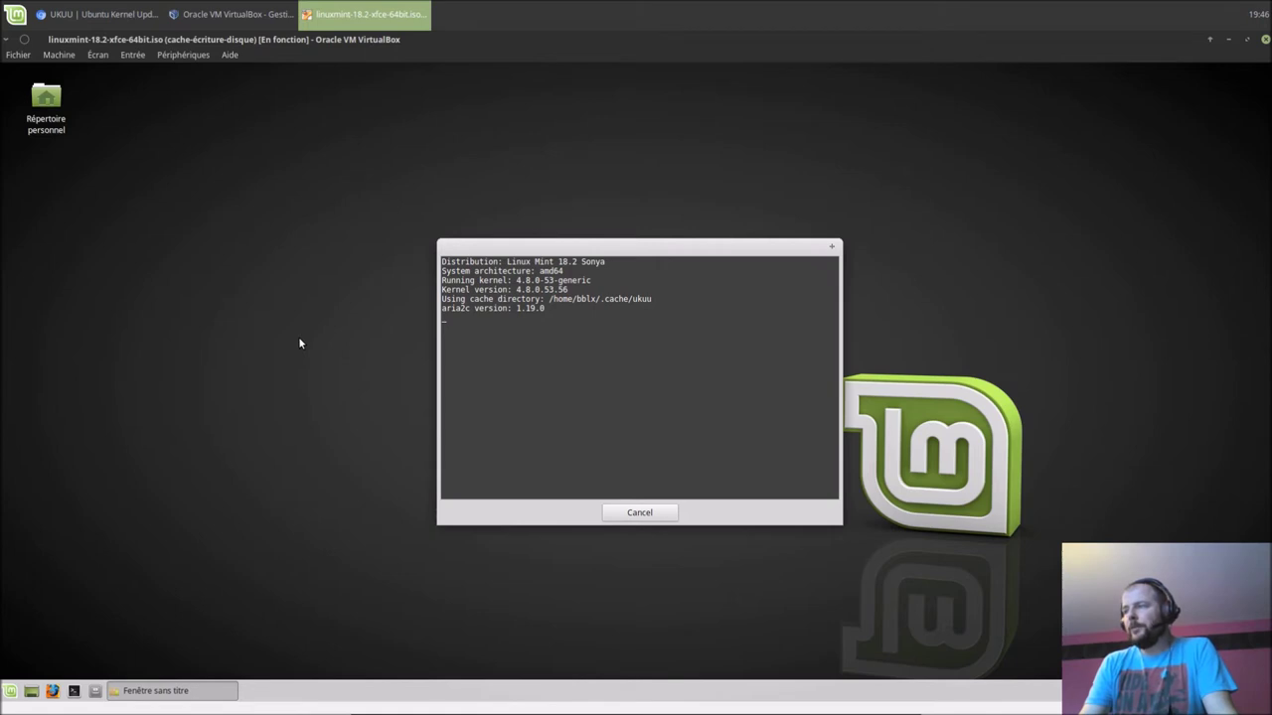
Open the system task manager, expand its processor and memory graphs, and move it clear of the installation window.
{"action": "left_click", "coordinate": [12, 691]}
{"action": "left_click", "coordinate": [64, 610]}
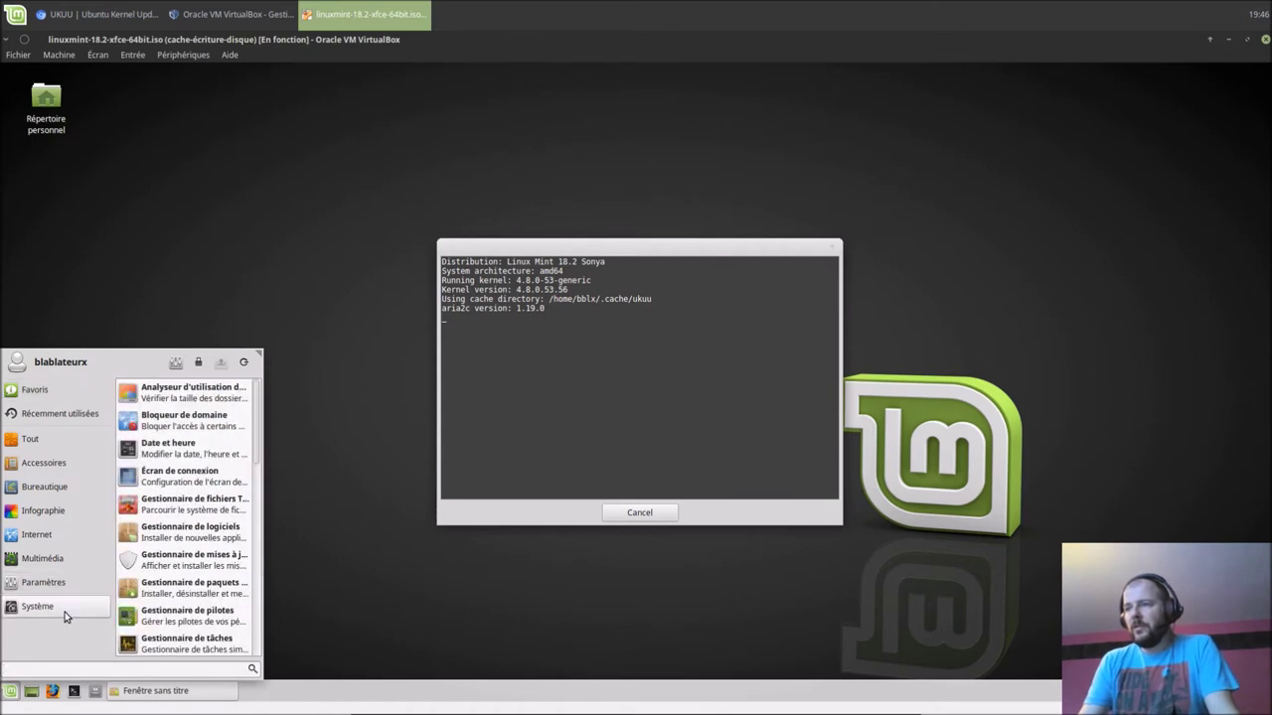
{"action": "left_click", "coordinate": [210, 643]}
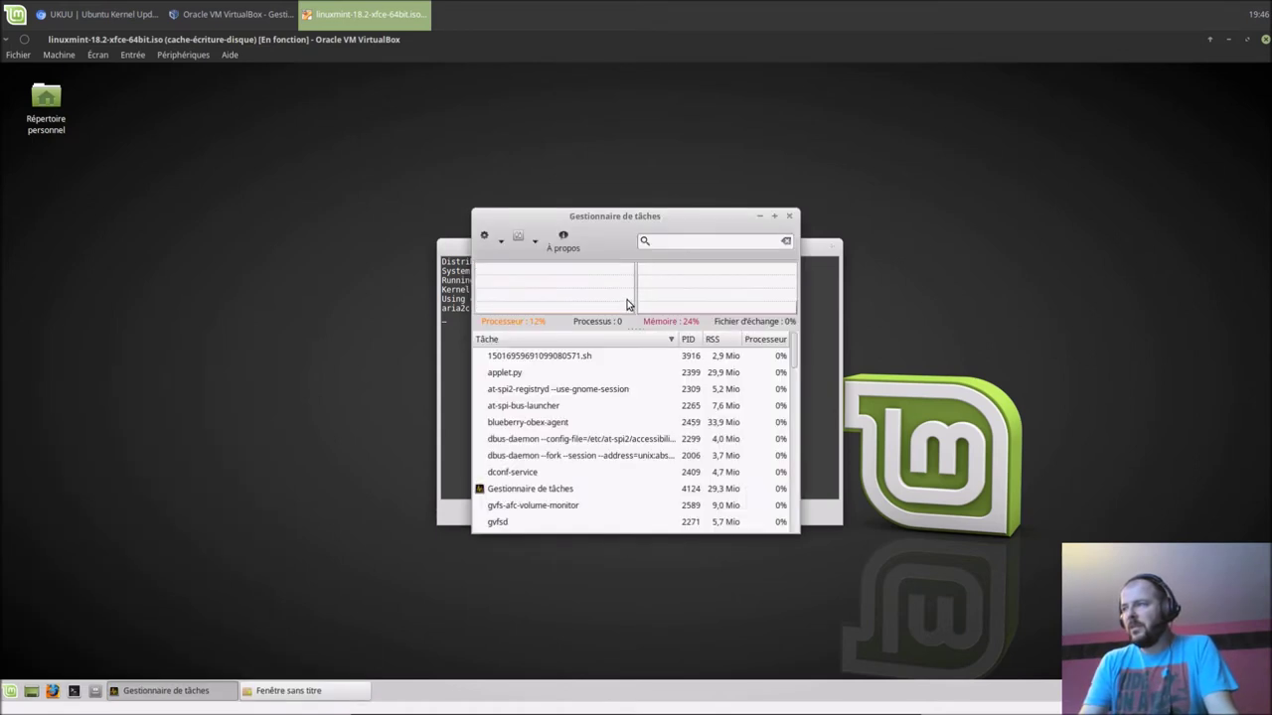
{"action": "left_click_drag", "start_coordinate": [638, 332], "coordinate": [648, 601]}
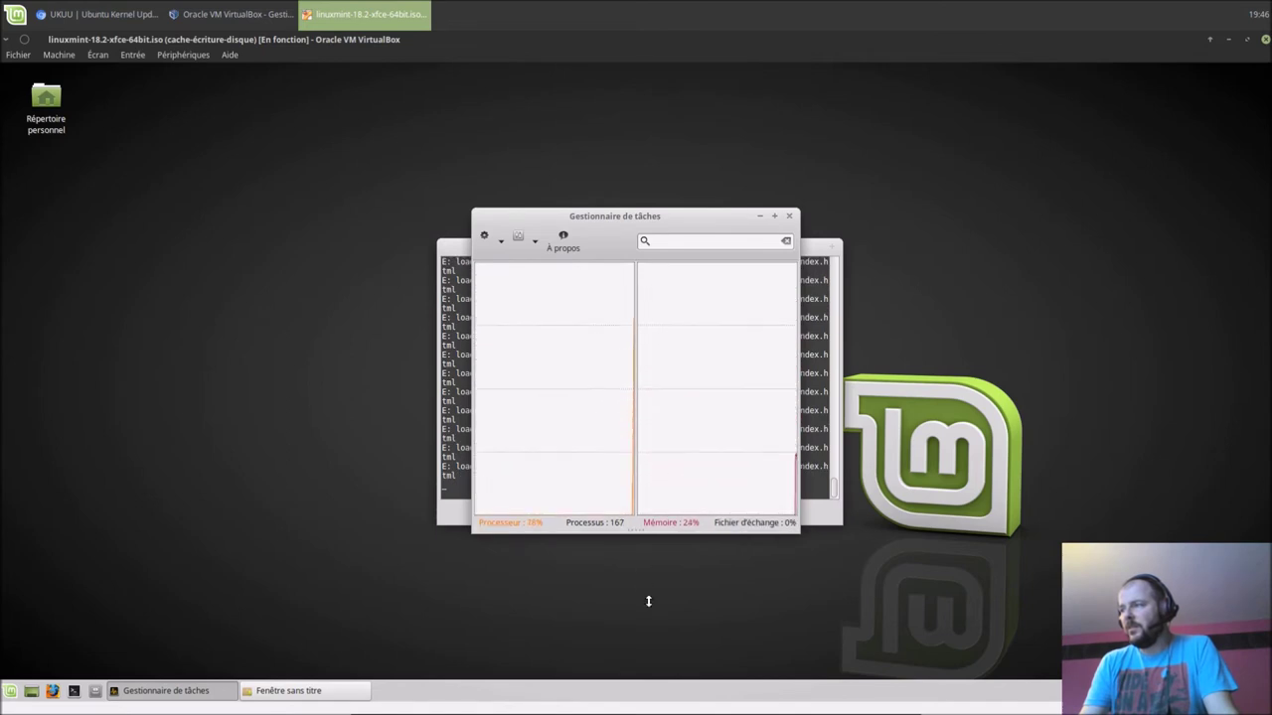
{"action": "left_click_drag", "start_coordinate": [672, 230], "coordinate": [1050, 368]}
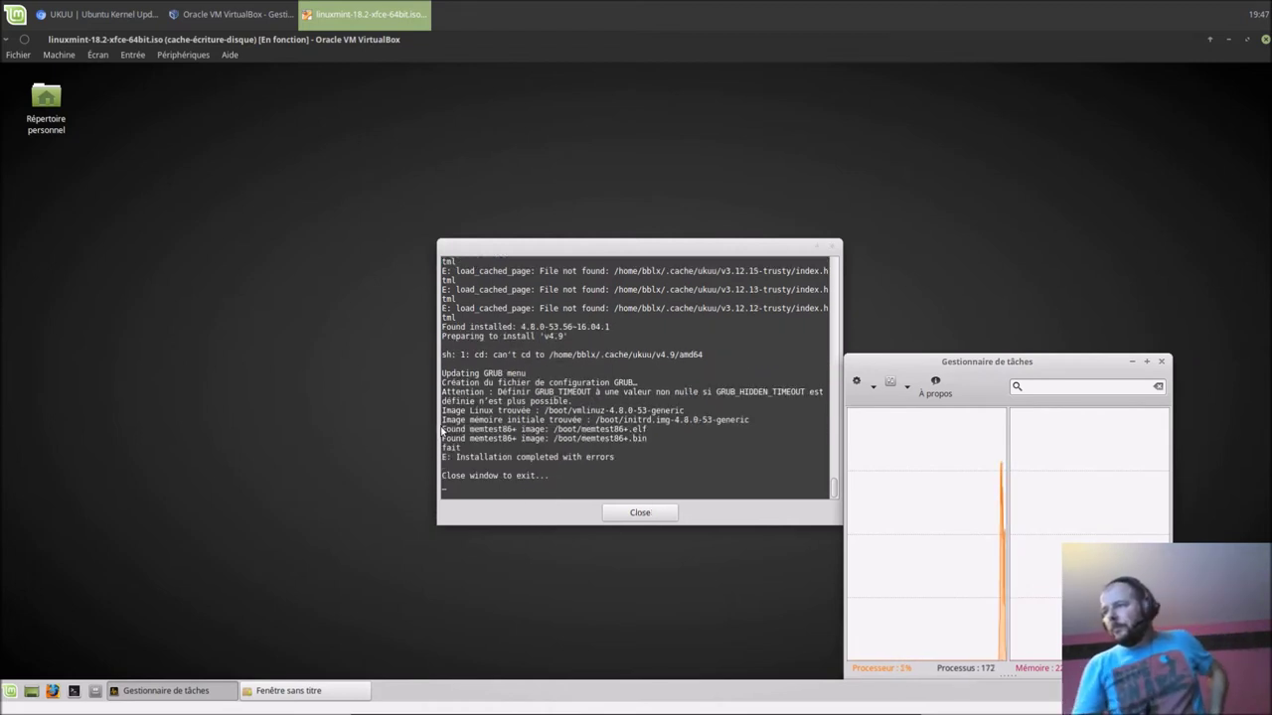
Close the installation log and the notice about booting previous kernels, and widen the task manager window.
{"action": "left_click", "coordinate": [636, 517]}
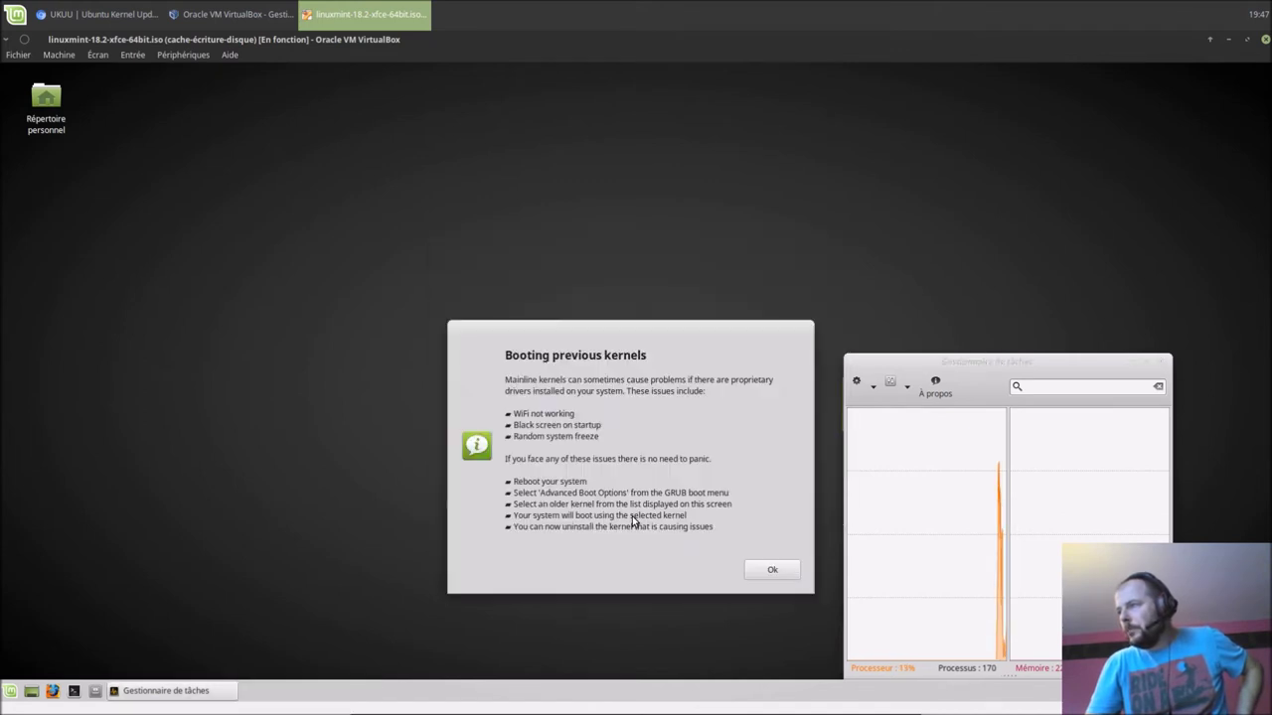
{"action": "left_click", "coordinate": [752, 576]}
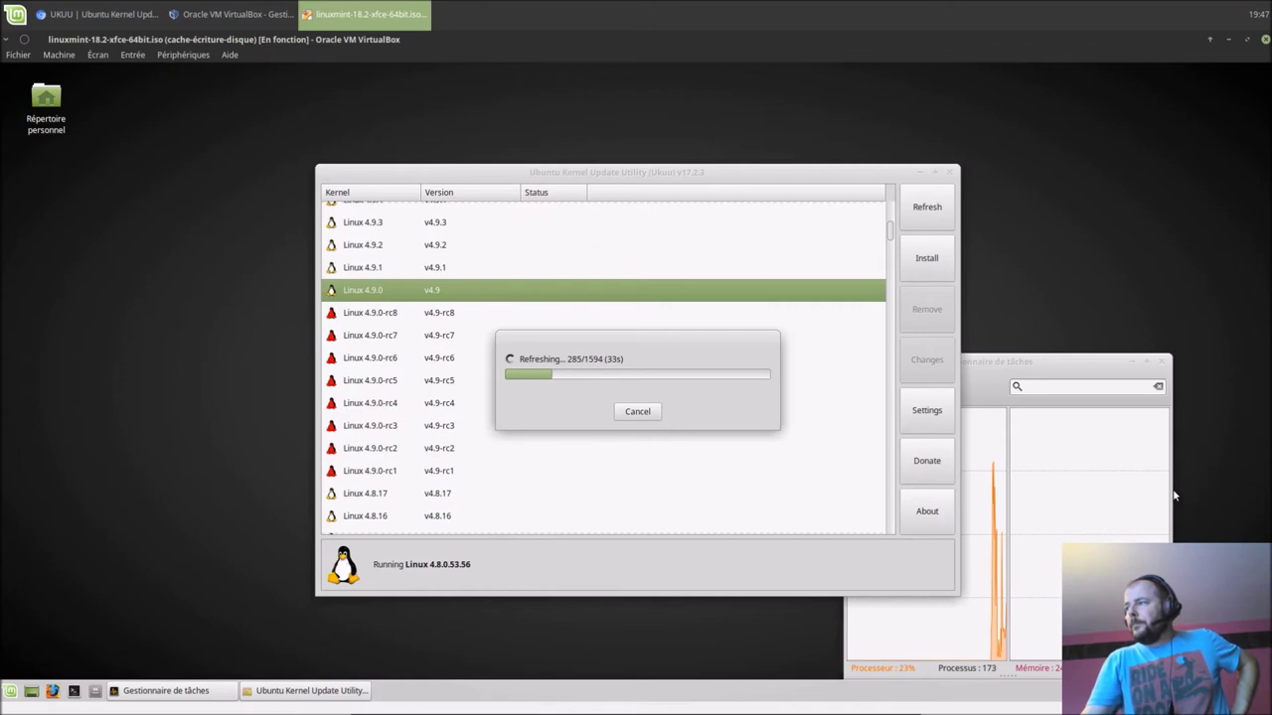
{"action": "left_click_drag", "start_coordinate": [1172, 492], "coordinate": [1269, 485]}
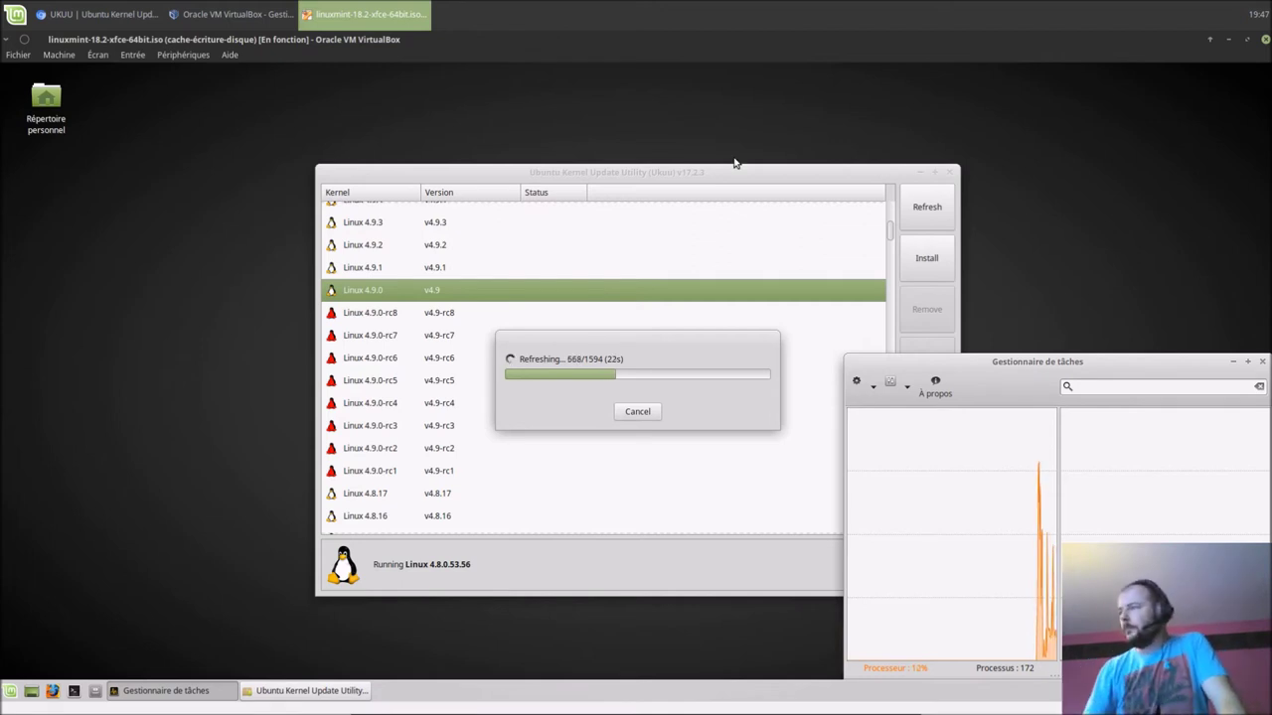
Move the task manager and the kernel update window so they sit side by side without overlapping.
{"action": "left_click_drag", "start_coordinate": [1093, 369], "coordinate": [1090, 84]}
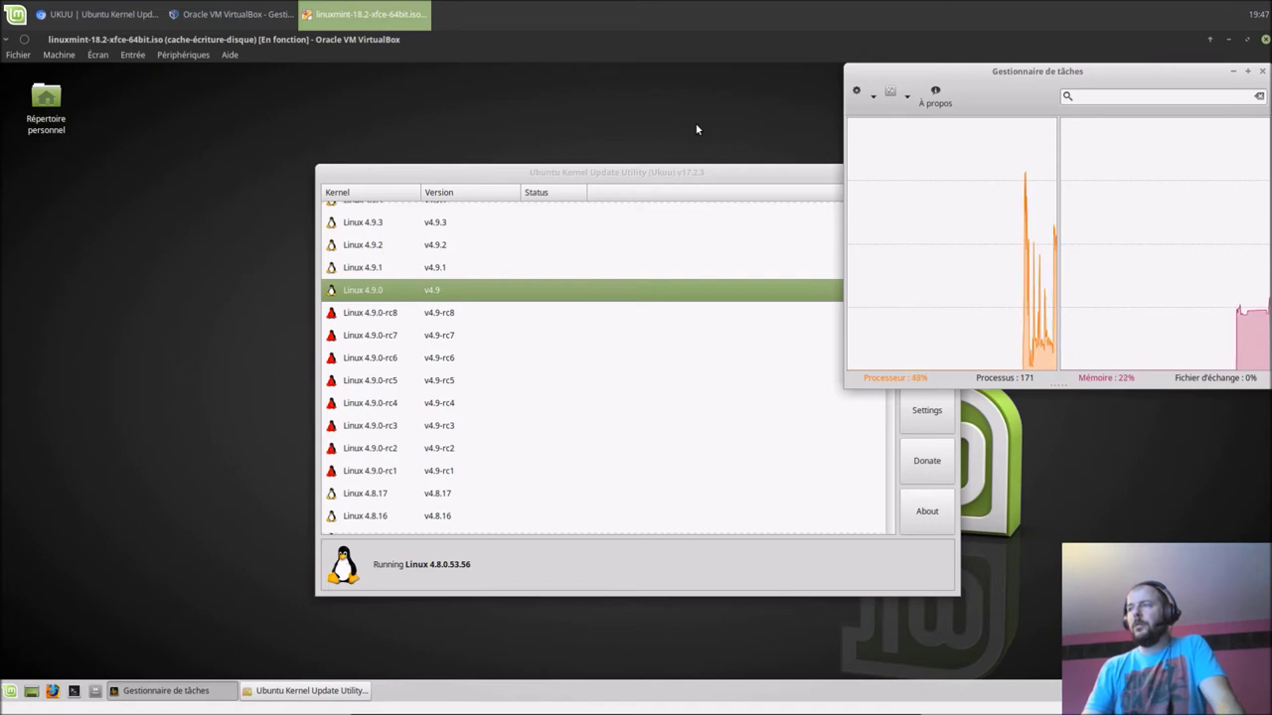
{"action": "left_click_drag", "start_coordinate": [687, 170], "coordinate": [566, 159]}
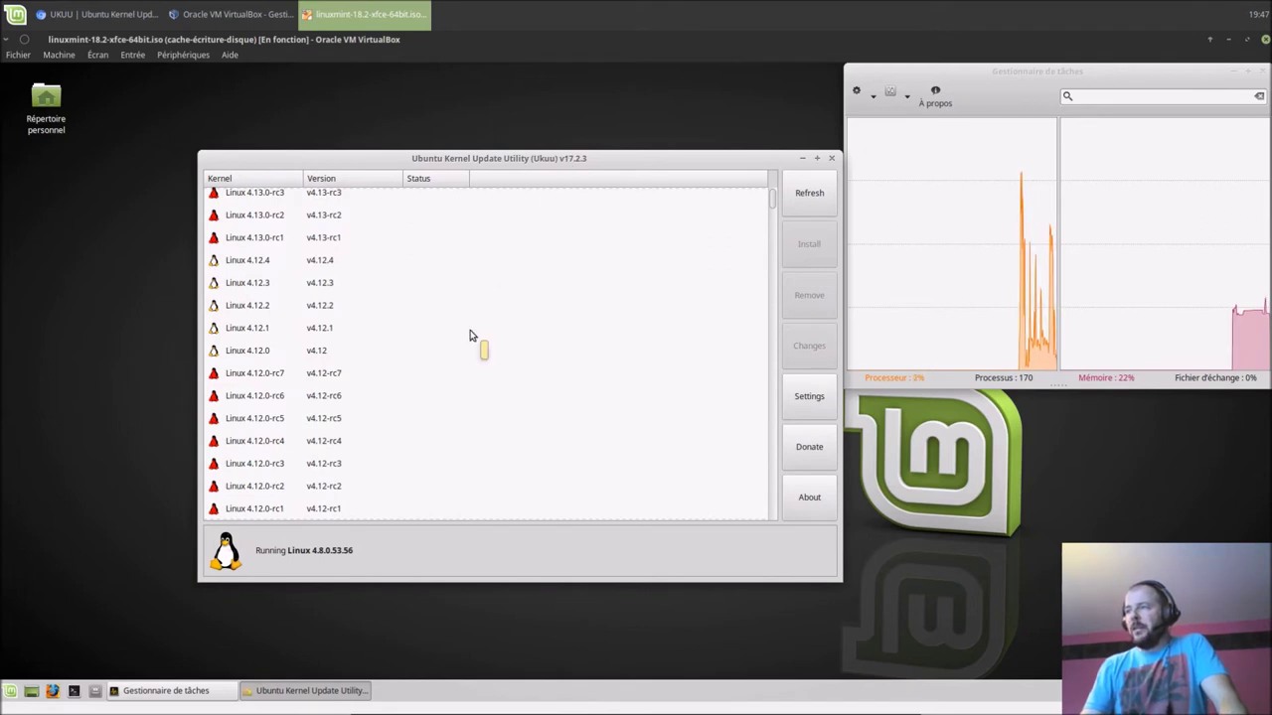
Find the Linux 4.9.0 kernel in the refreshed list and launch its installation again, authenticating with the account password.
{"action": "scroll", "coordinate": [472, 336], "scroll_direction": "down", "scroll_amount": 5}
{"action": "scroll", "coordinate": [472, 336], "scroll_direction": "down", "scroll_amount": 6}
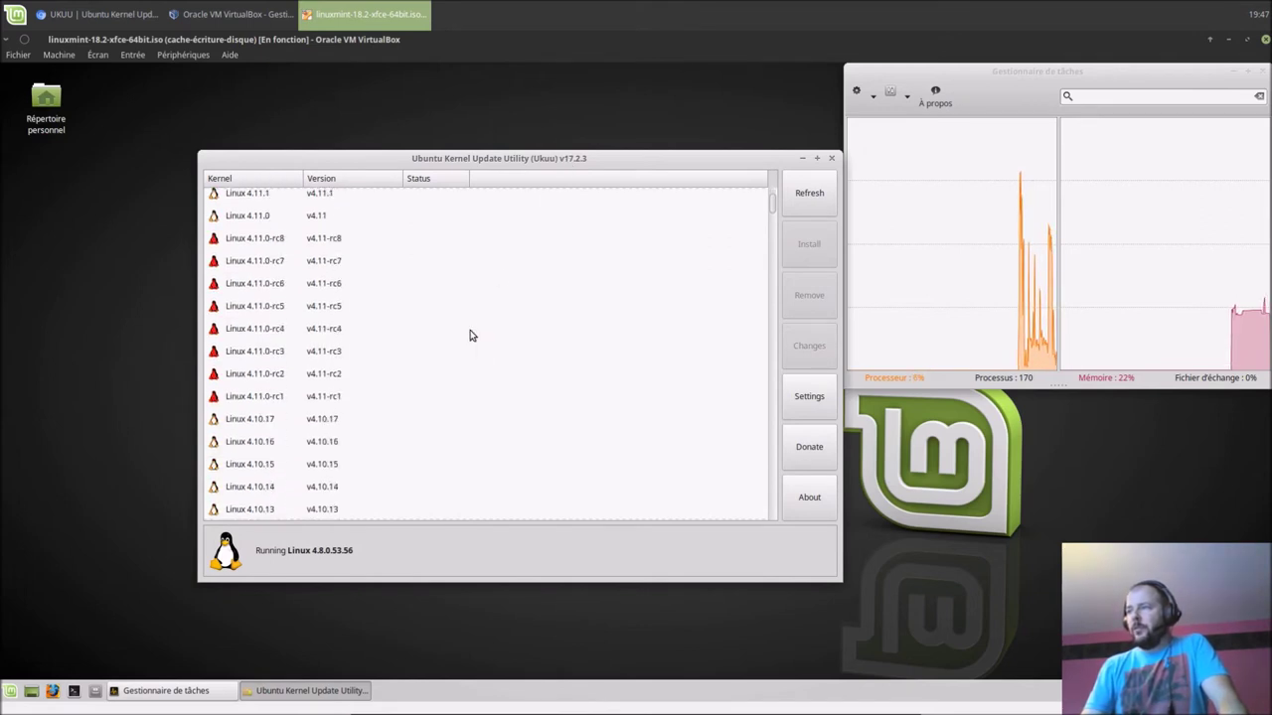
{"action": "scroll", "coordinate": [472, 336], "scroll_direction": "down", "scroll_amount": 7}
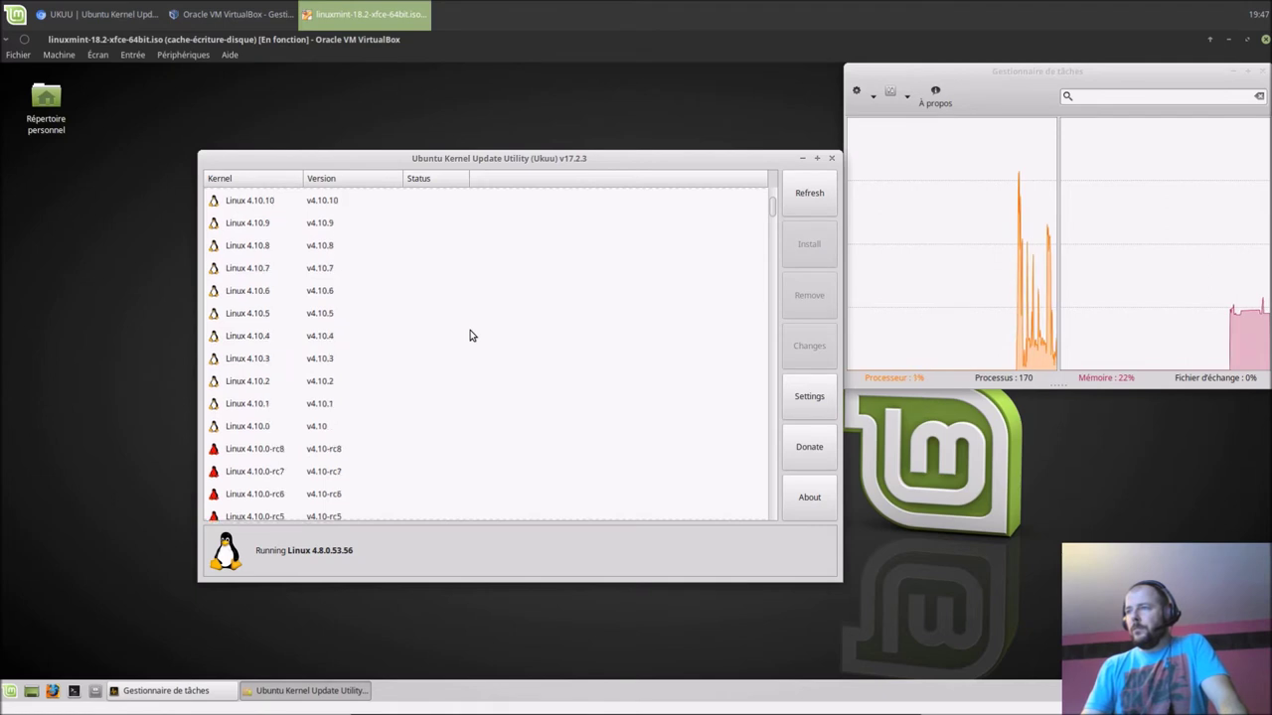
{"action": "scroll", "coordinate": [472, 336], "scroll_direction": "down", "scroll_amount": 5}
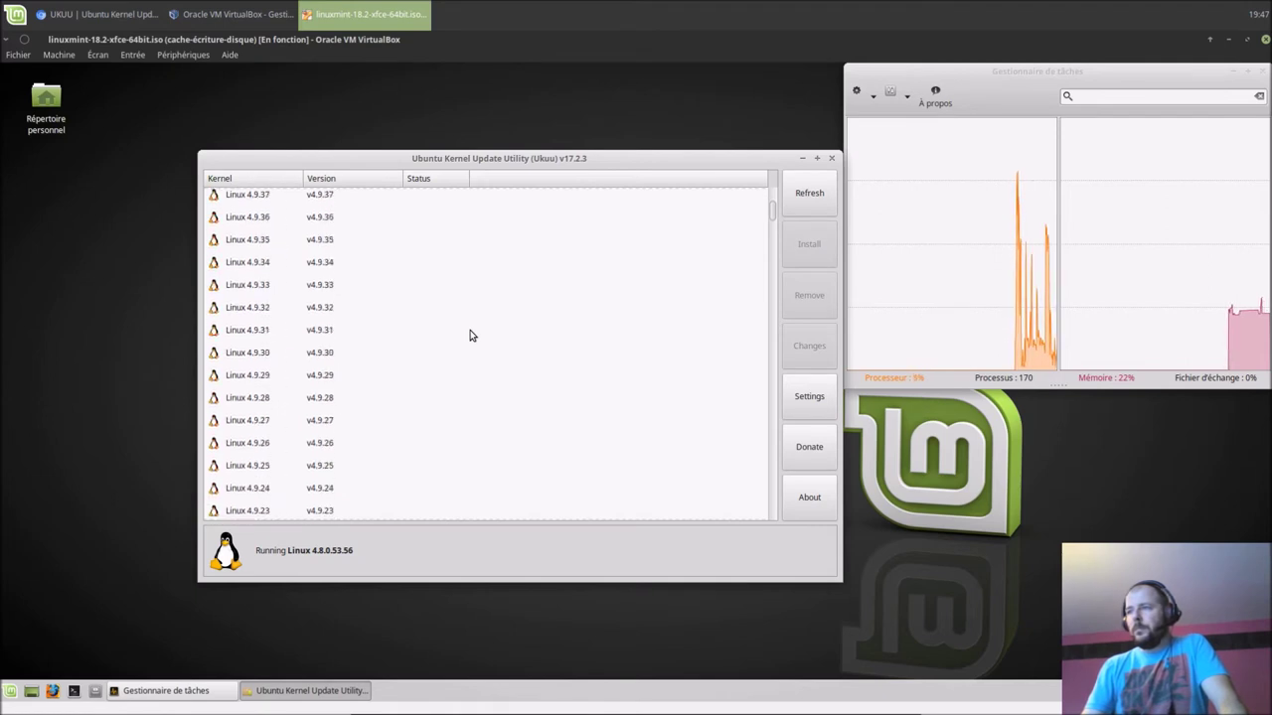
{"action": "scroll", "coordinate": [467, 340], "scroll_direction": "down", "scroll_amount": 5}
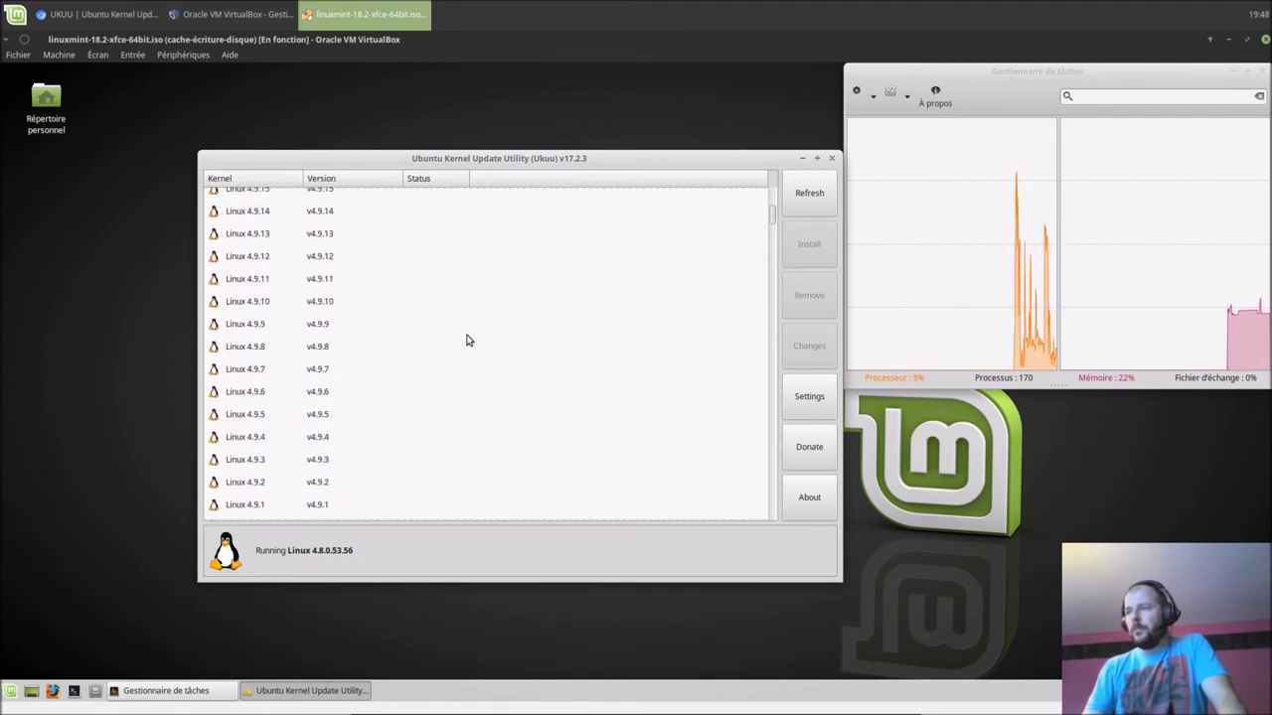
{"action": "left_click", "coordinate": [307, 404]}
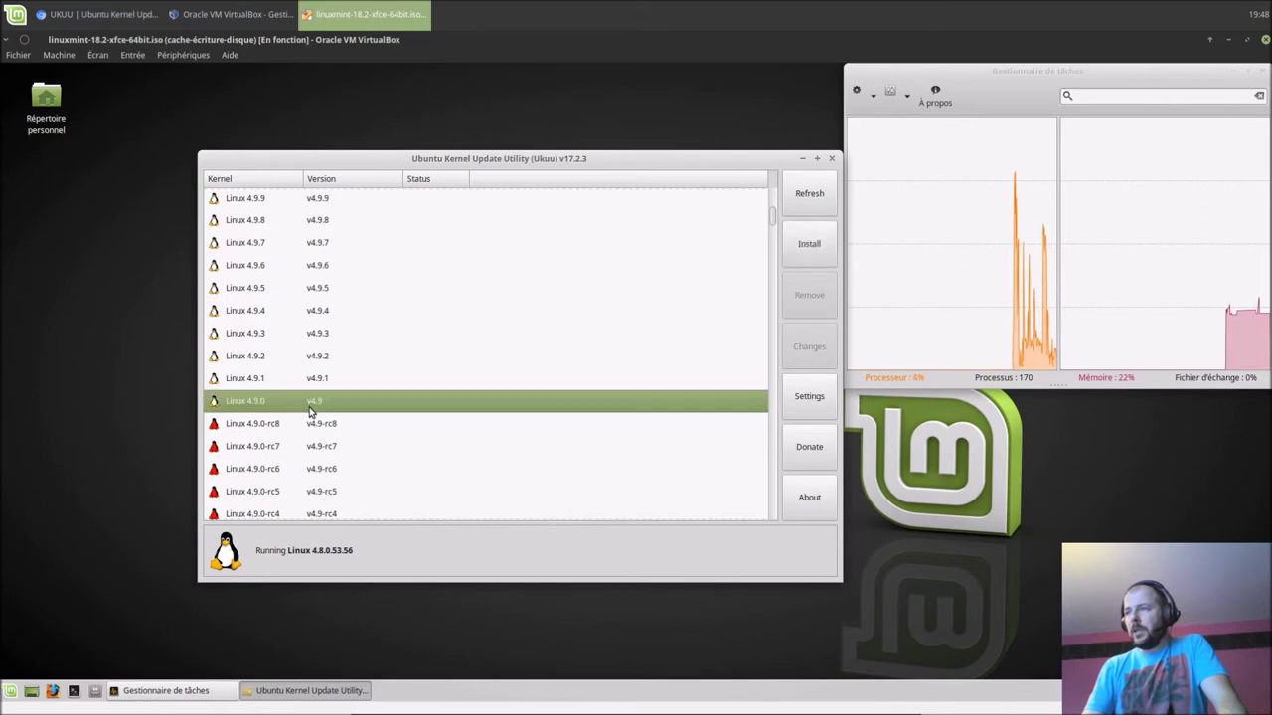
{"action": "left_click", "coordinate": [801, 247]}
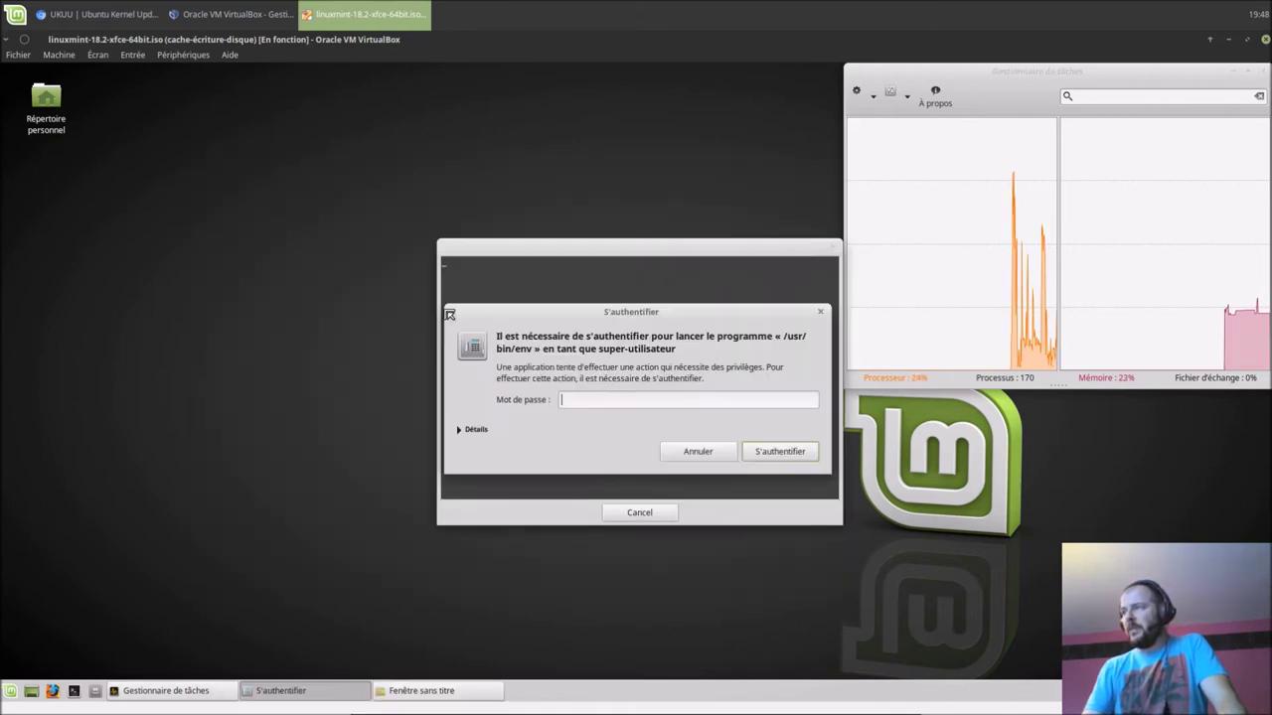
{"action": "type", "text": "xxxxxx"}
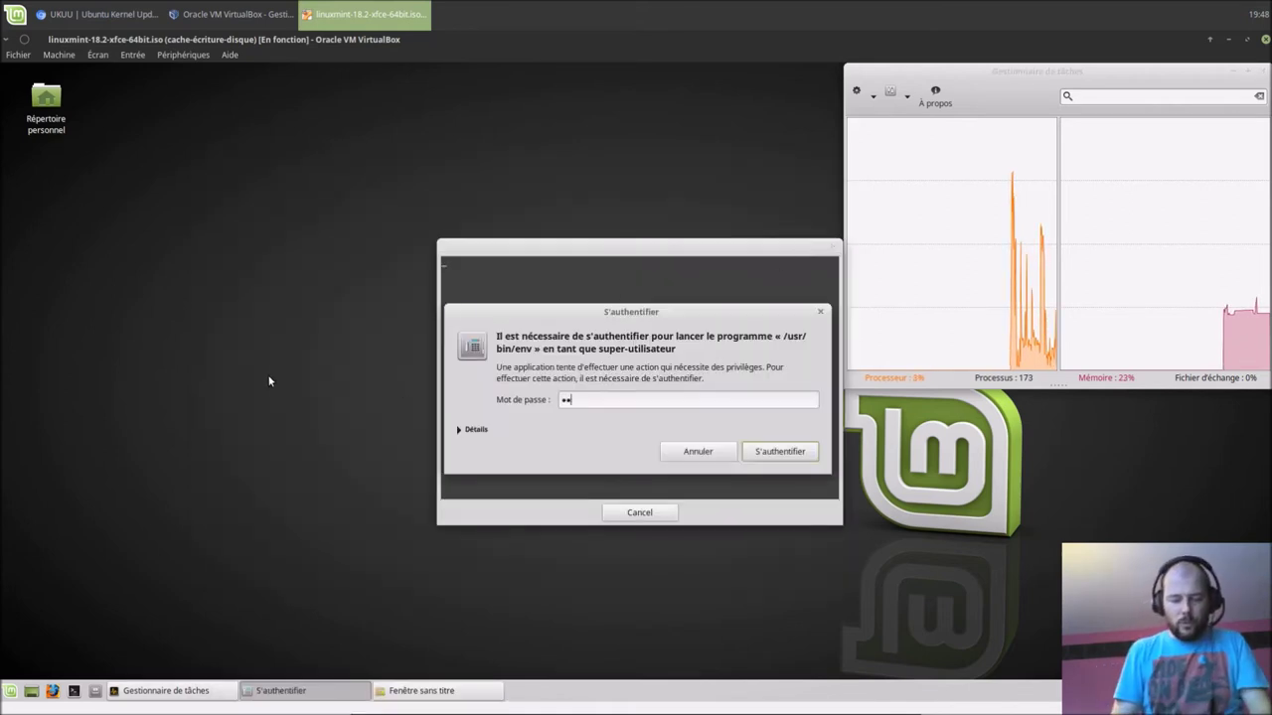
{"action": "key", "text": "Return"}
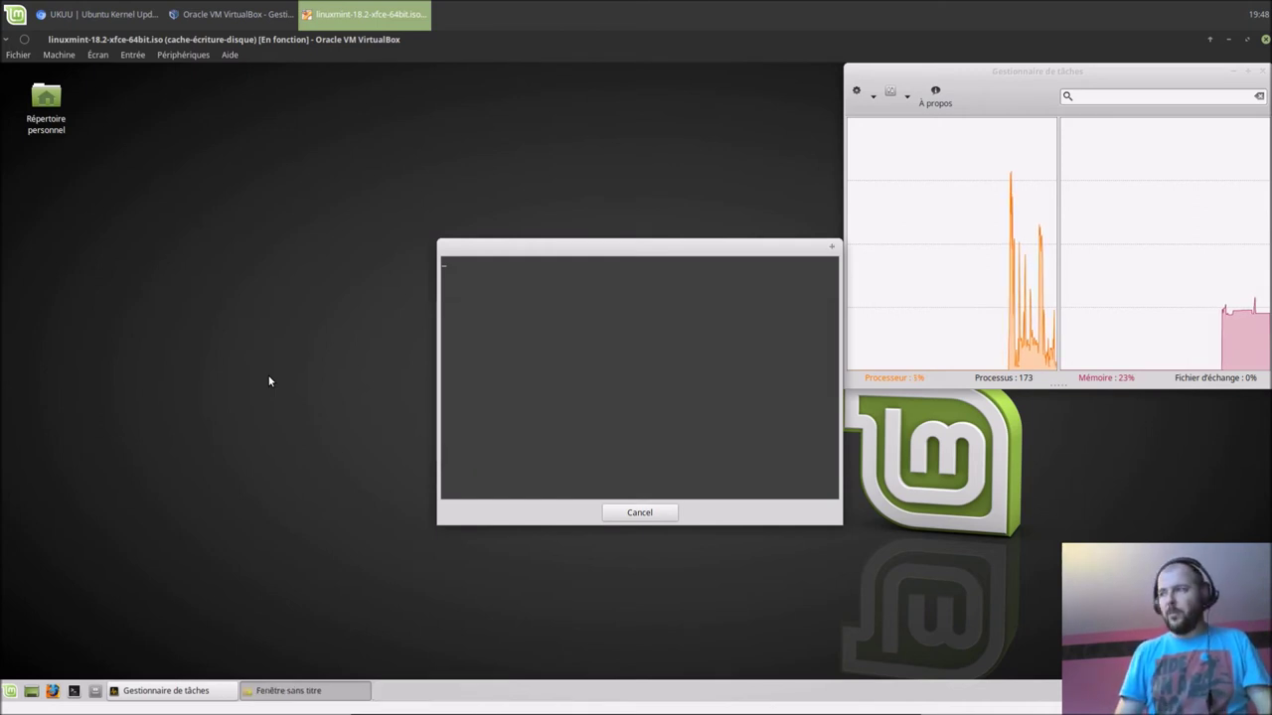